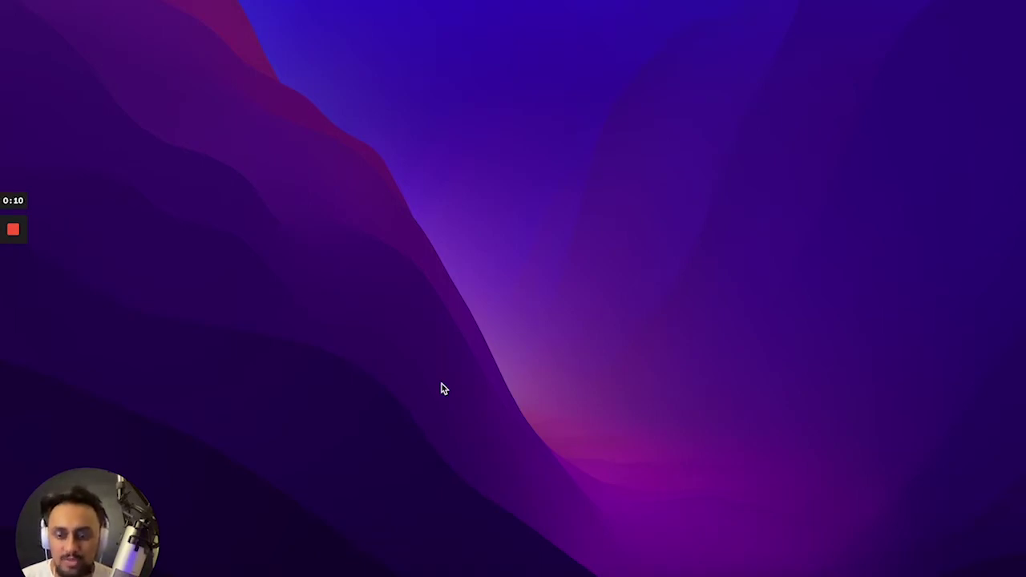
# Load Hunter.io's homepage in a new Chrome window and bring up its Product menu.
pyautogui.moveTo(101, 543)
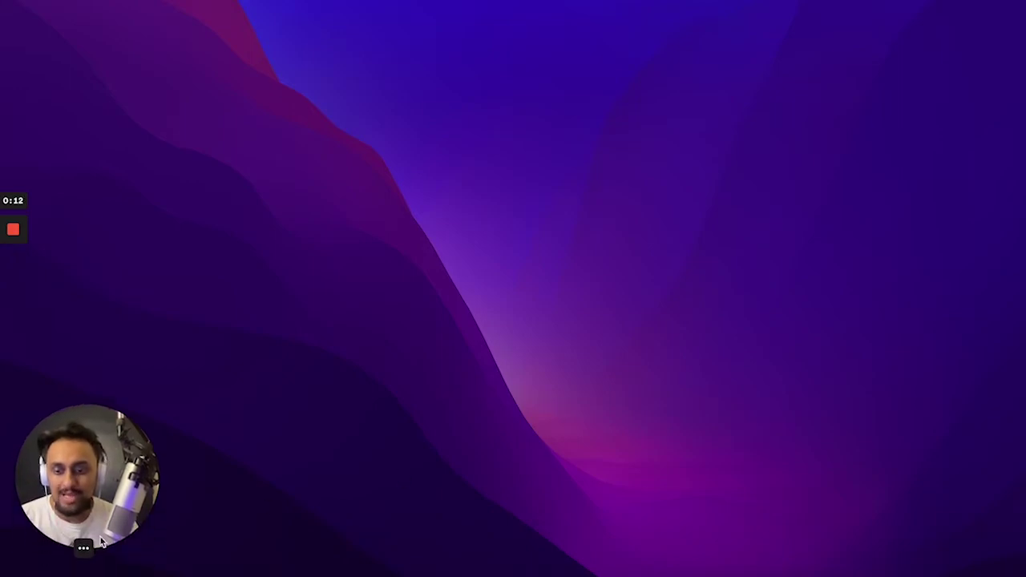
pyautogui.click(121, 571)
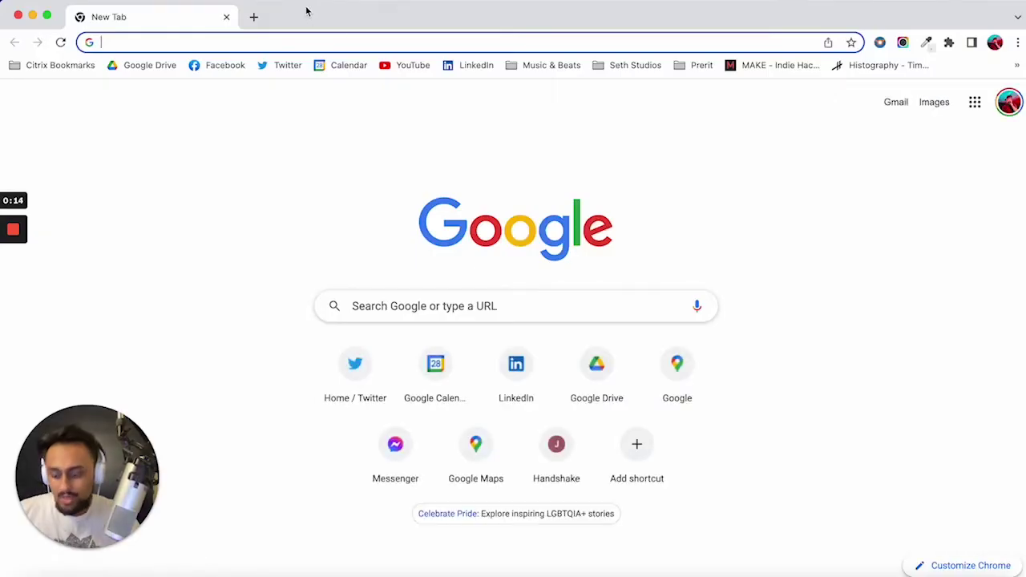
pyautogui.write('hunter')
pyautogui.press('Return')
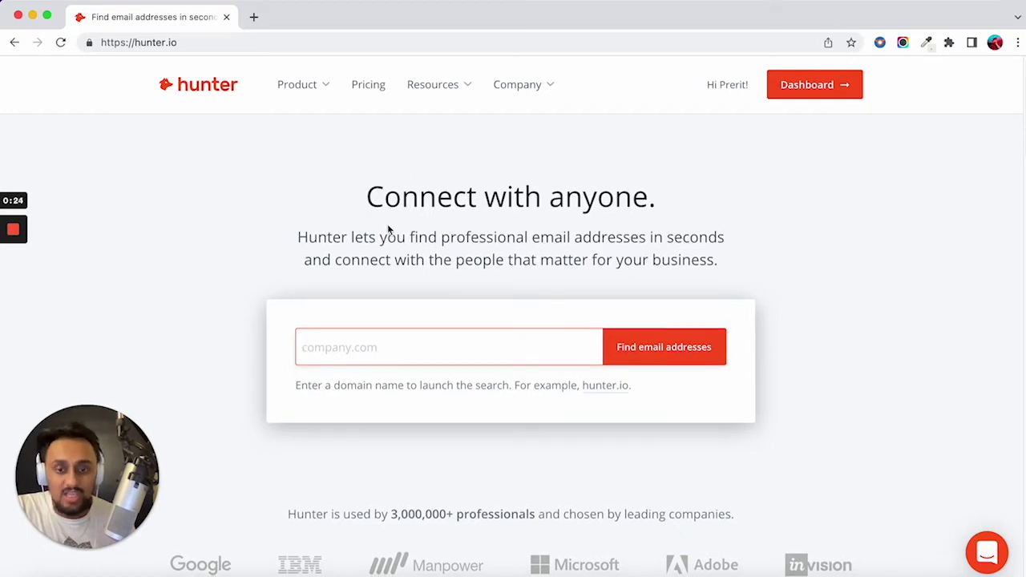
pyautogui.scroll(-3, 359, 218)
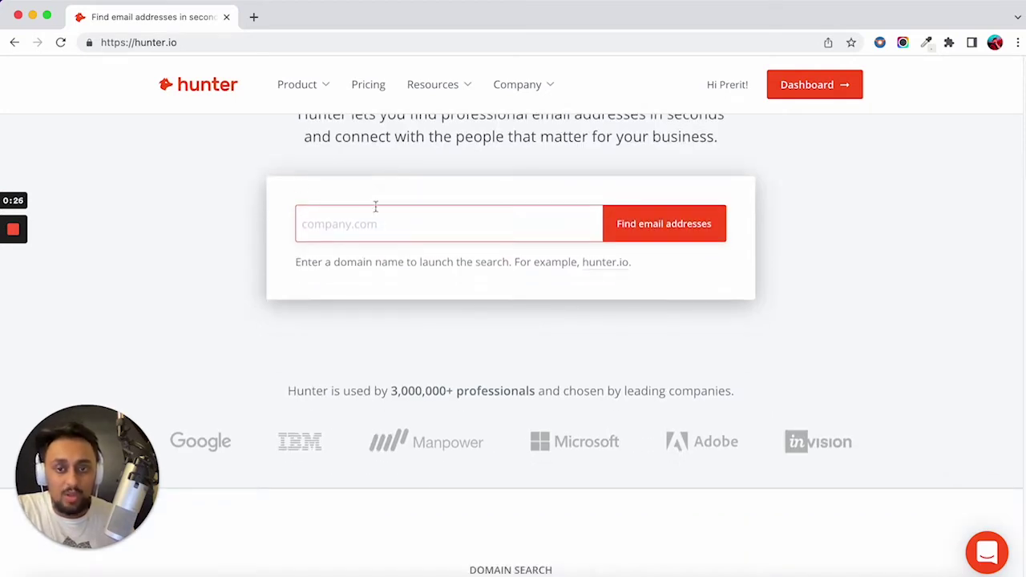
pyautogui.scroll(3, 417, 187)
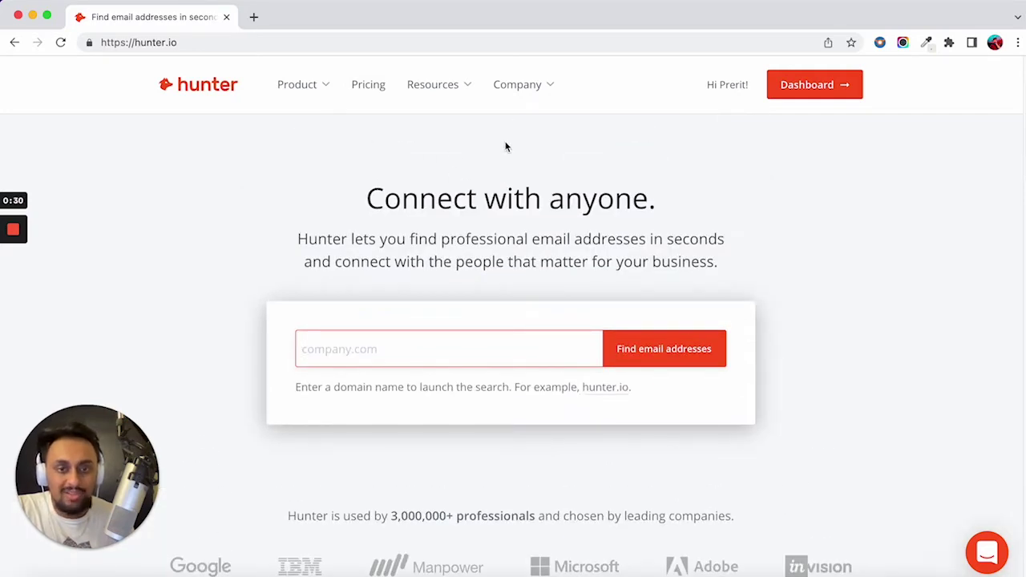
pyautogui.moveTo(335, 91)
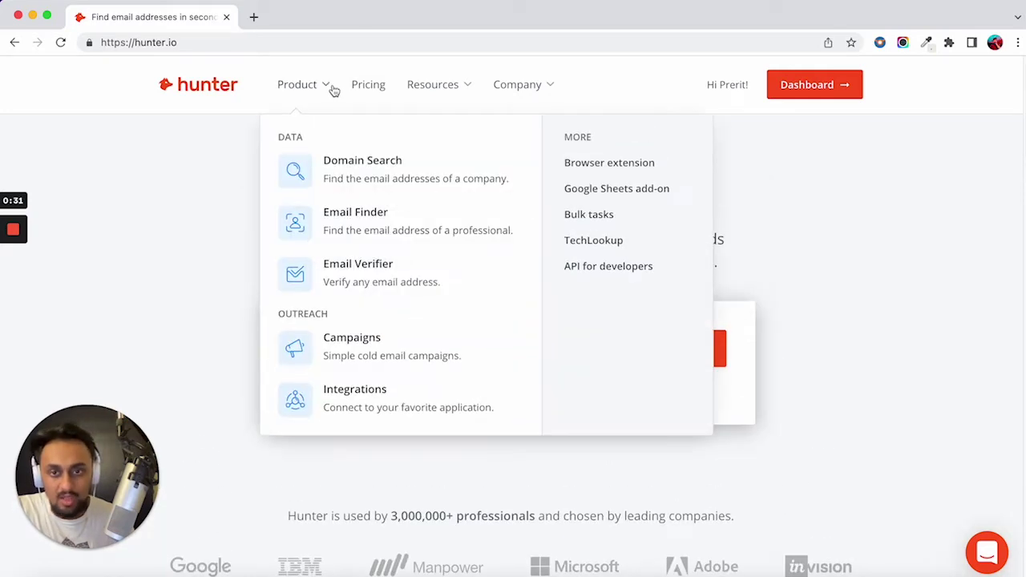
# Open the cold email Campaigns product page and scroll down to its Free and Premium plans.
pyautogui.click(390, 358)
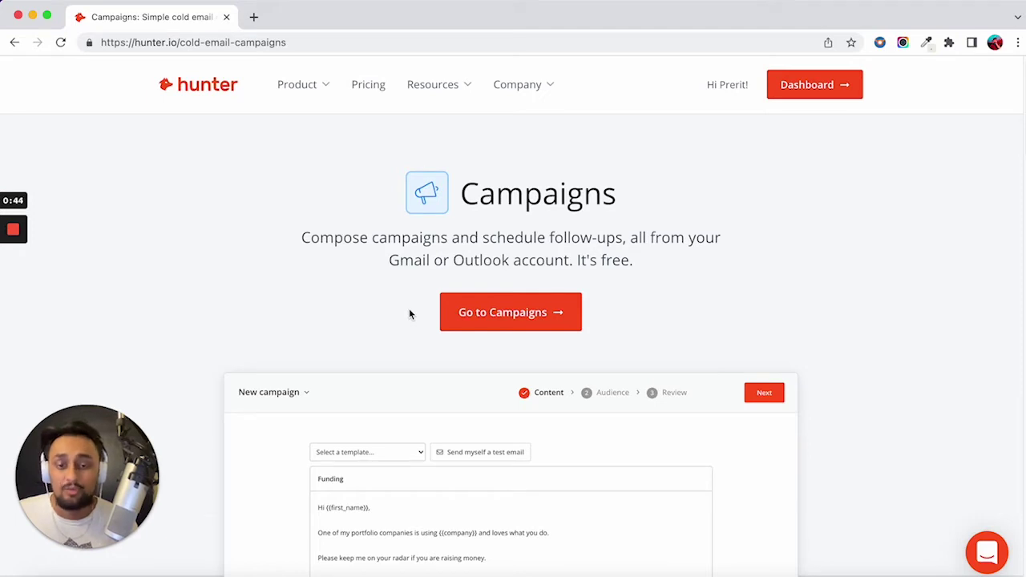
pyautogui.scroll(-10, 410, 315)
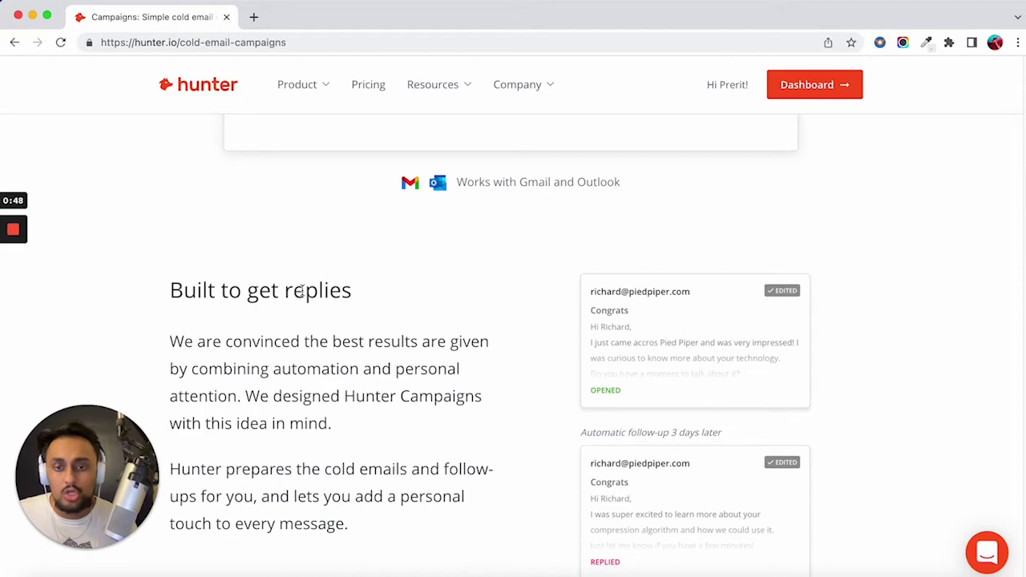
pyautogui.scroll(-2, 372, 272)
pyautogui.scroll(-4, 373, 271)
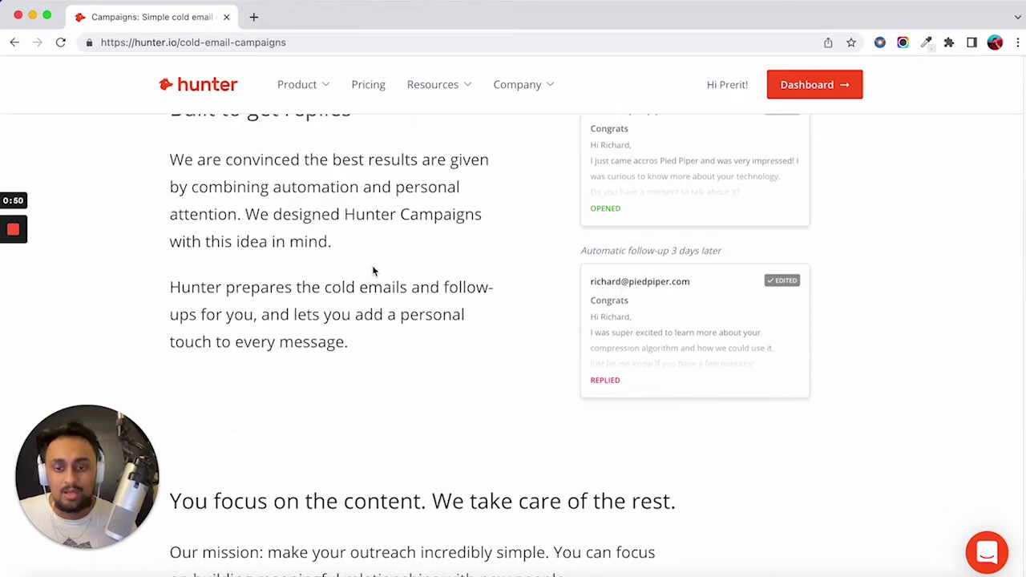
pyautogui.scroll(-2, 373, 270)
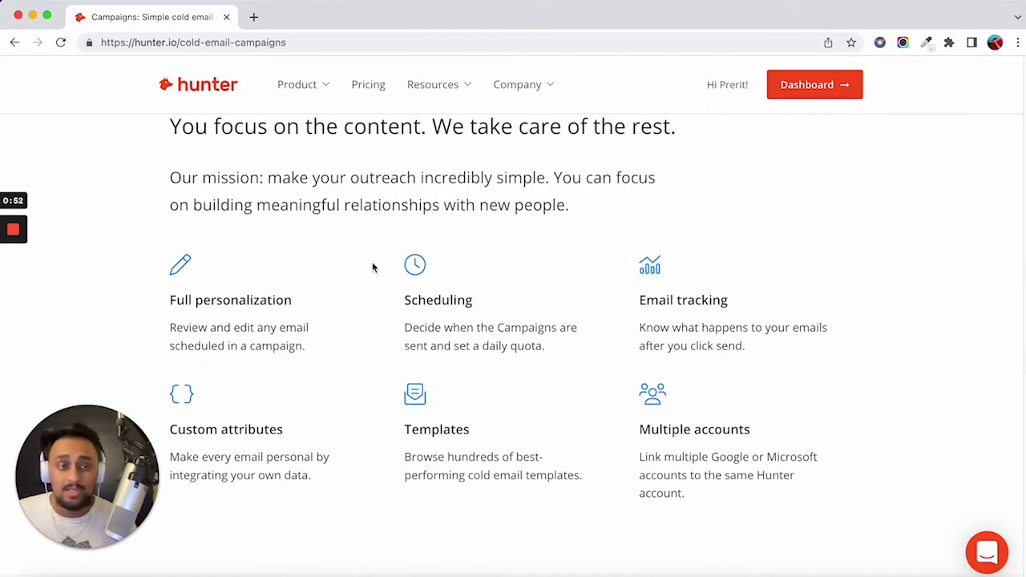
pyautogui.scroll(-3, 382, 263)
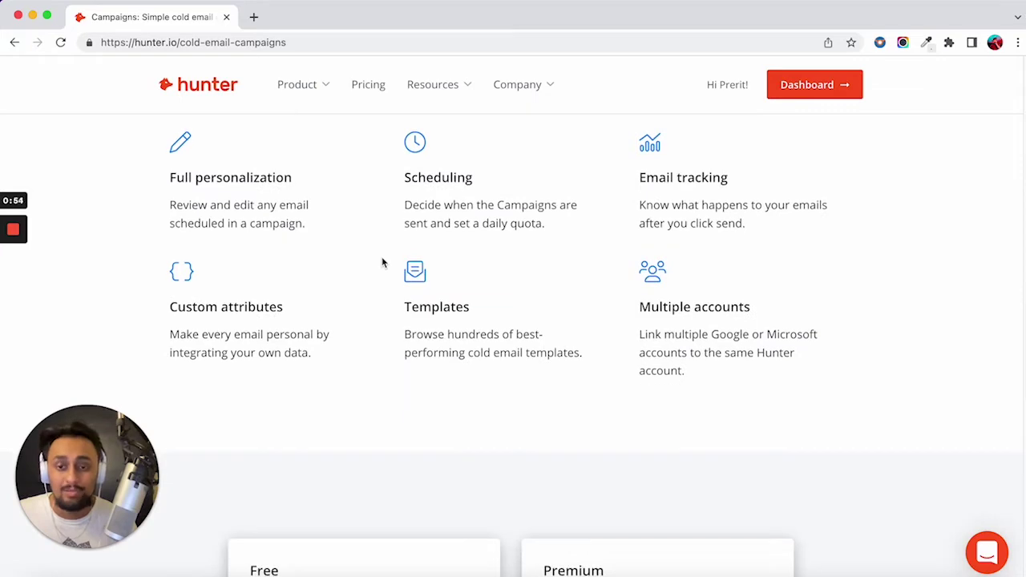
pyautogui.scroll(-4, 454, 257)
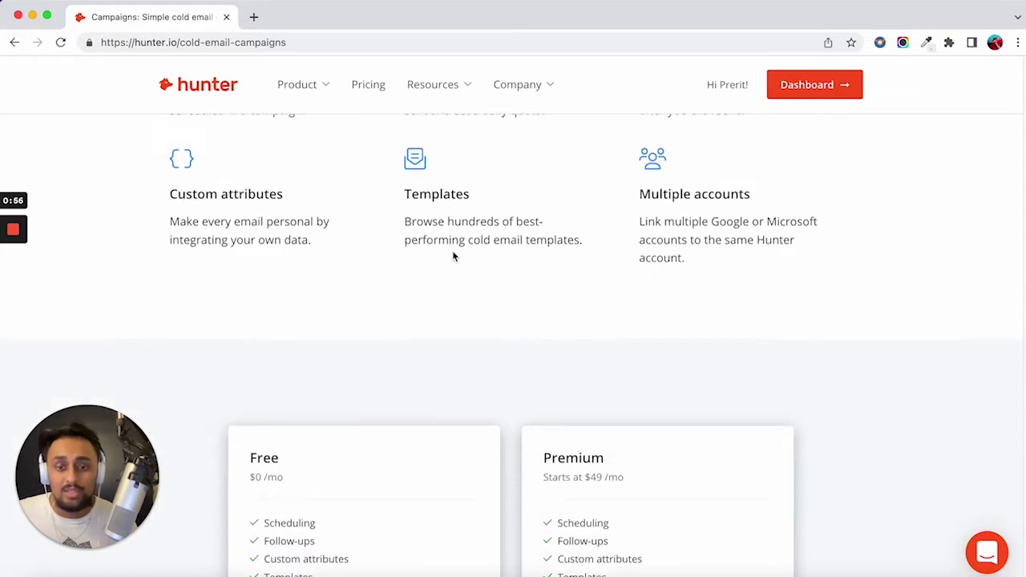
pyautogui.scroll(7, 248, 248)
pyautogui.scroll(-2, 202, 286)
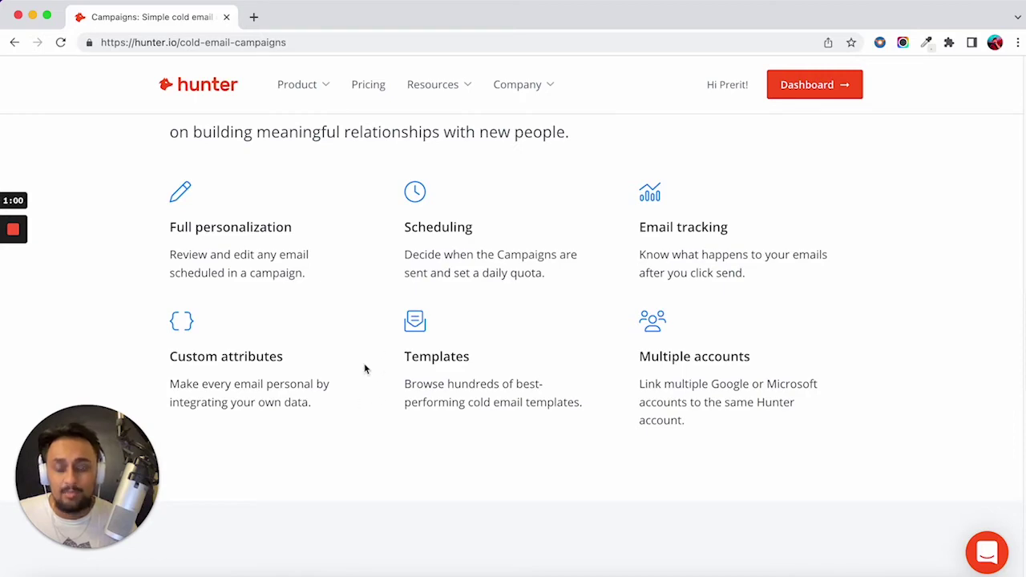
pyautogui.scroll(-5, 345, 361)
pyautogui.scroll(-4, 313, 275)
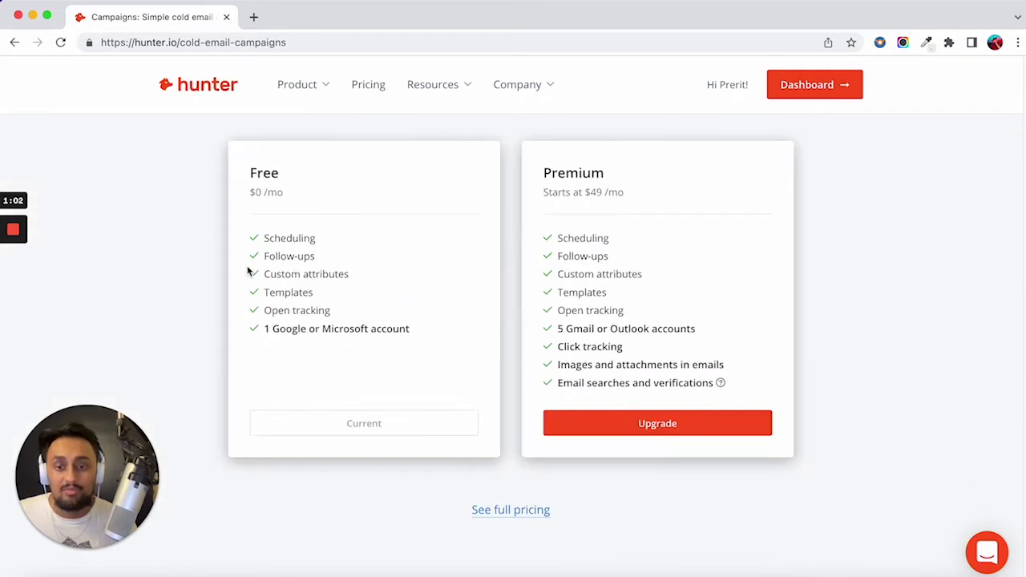
# Highlight the Free plan's included features, then deselect them and scroll back up.
pyautogui.moveTo(262, 209); pyautogui.dragTo(344, 323)
pyautogui.click(404, 376)
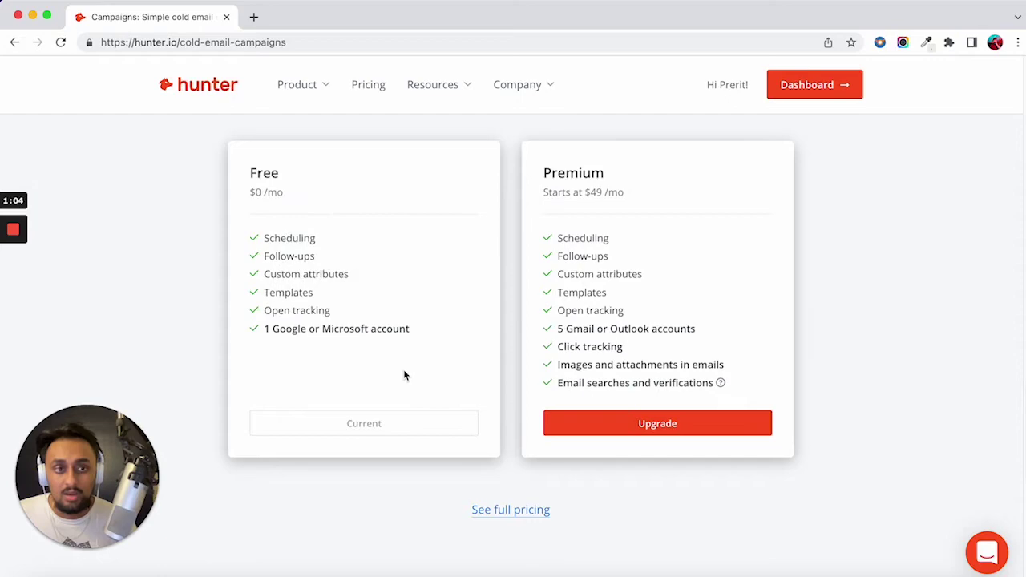
pyautogui.scroll(6, 814, 207)
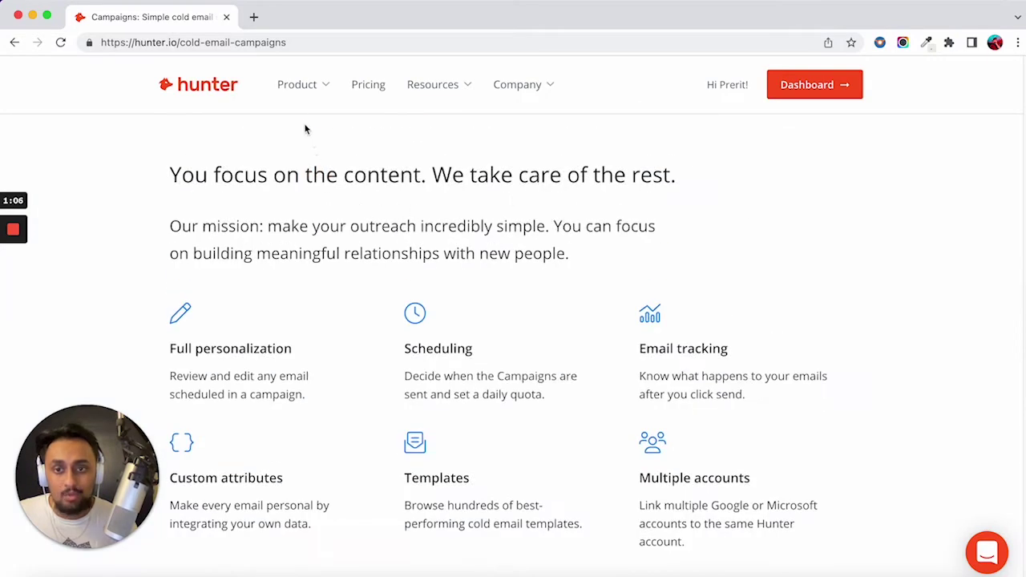
# Go to the dashboard, then view the campaigns list and the saved email templates.
pyautogui.click(811, 85)
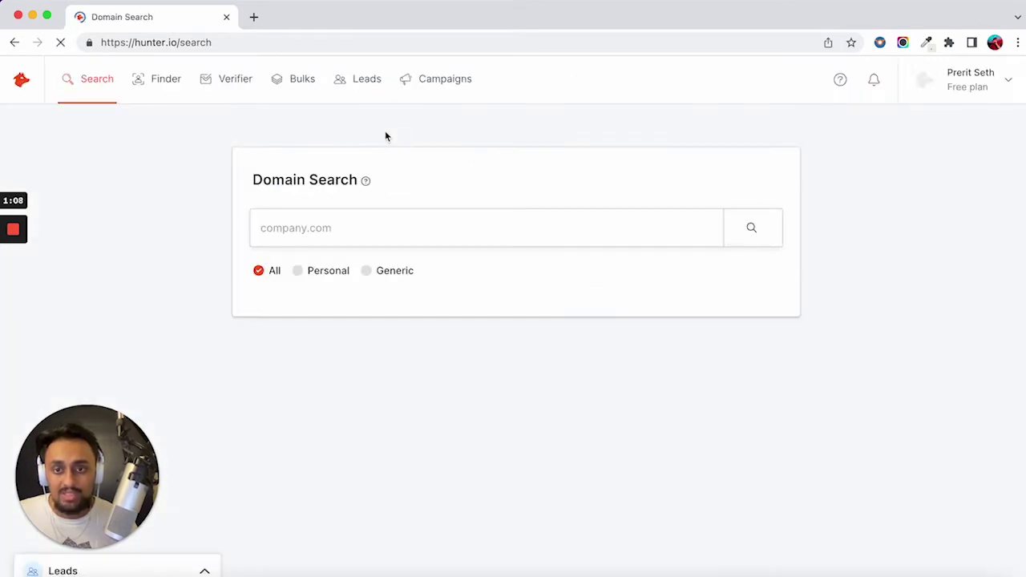
pyautogui.click(444, 84)
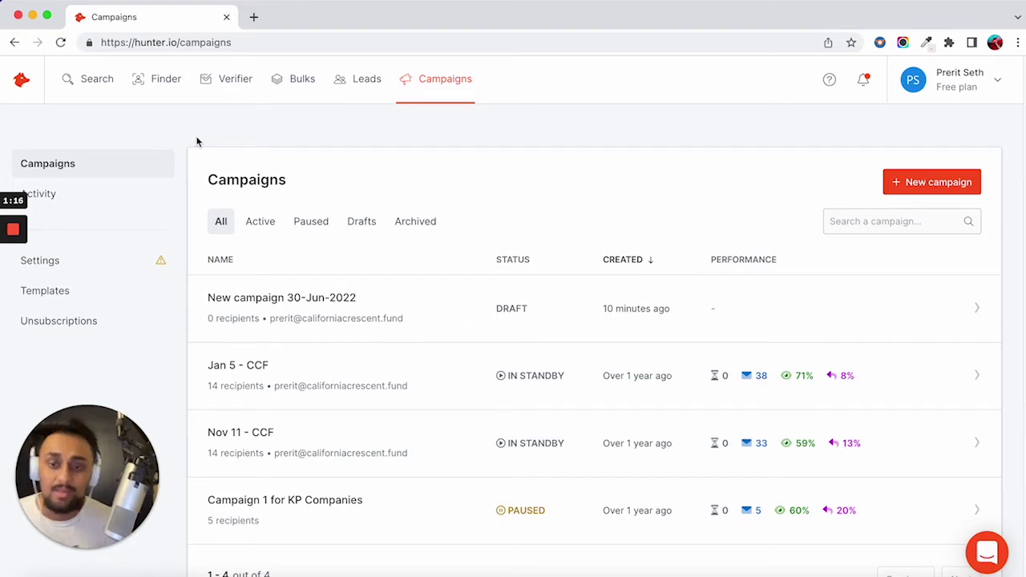
pyautogui.click(80, 291)
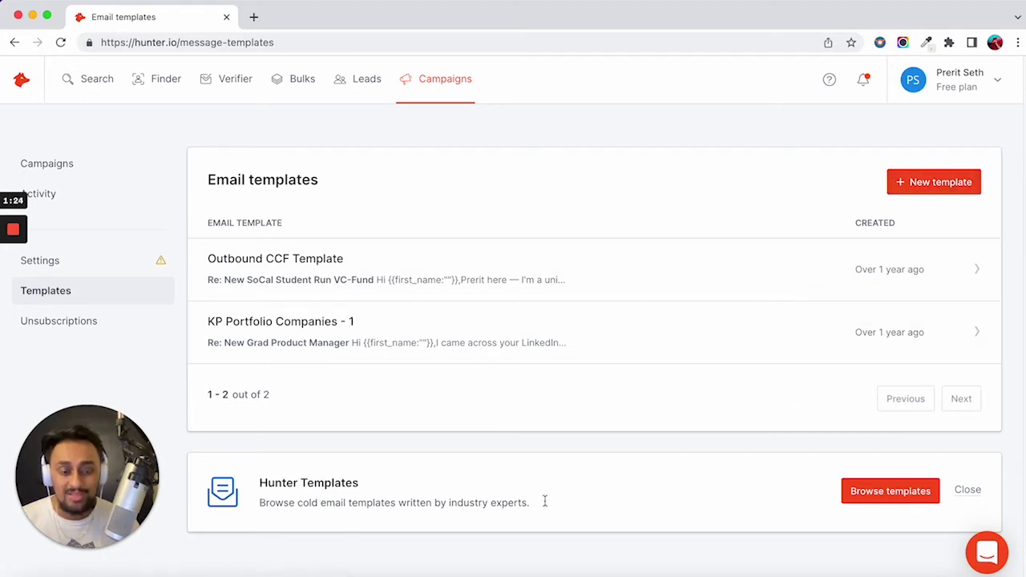
# Browse Hunter's library of 266 cold email templates, then close the leftover directory tab.
pyautogui.click(880, 489)
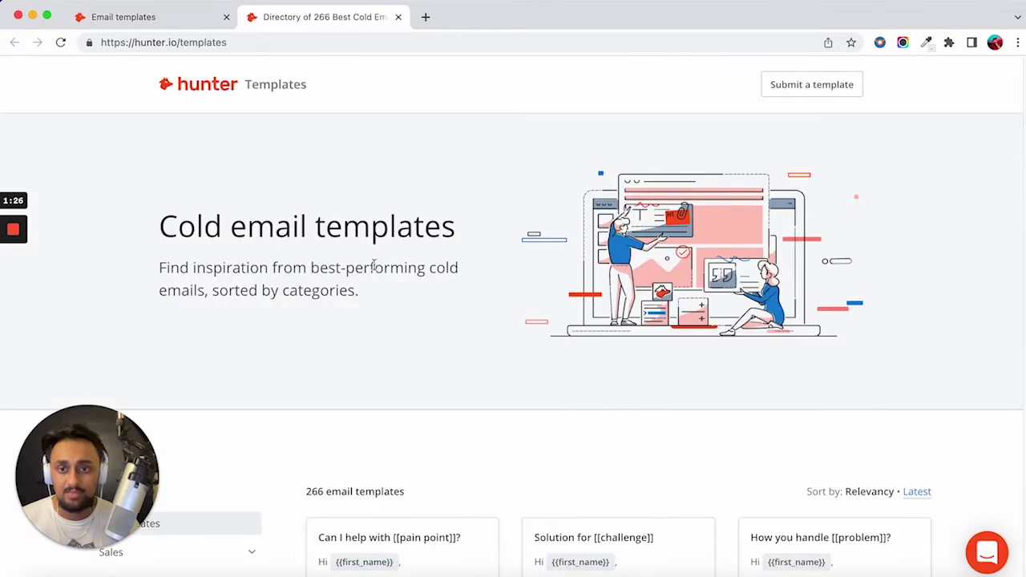
pyautogui.scroll(-5, 475, 184)
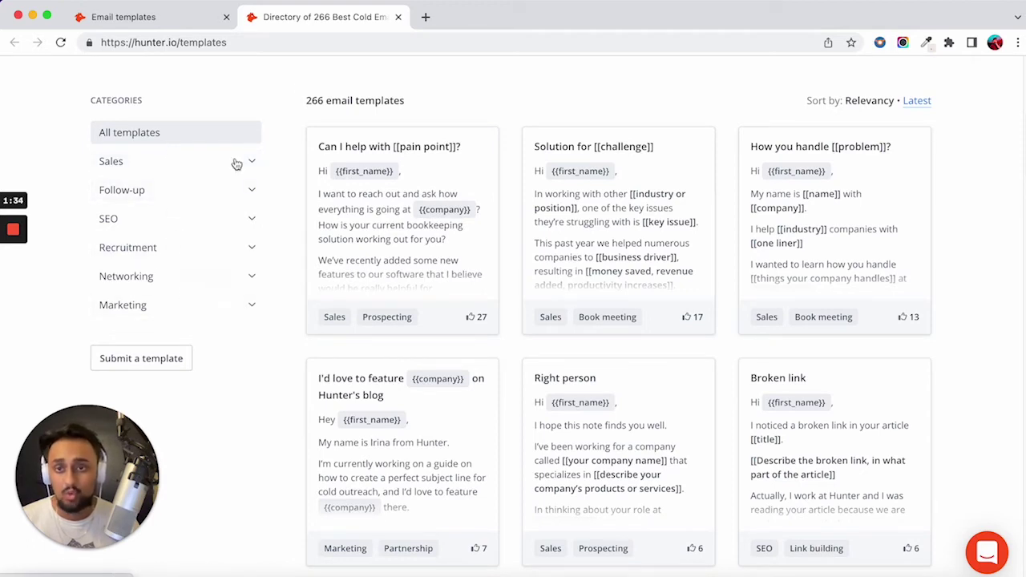
pyautogui.click(398, 17)
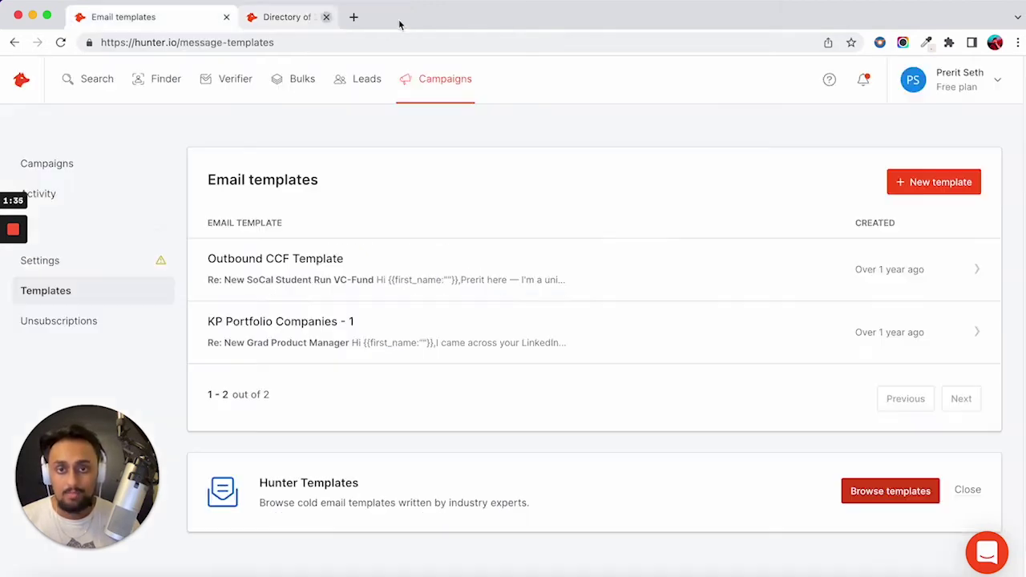
# Start a new email template whose body opens with Hi {{first_name:"there"}},.
pyautogui.click(914, 183)
pyautogui.scroll(-2, 676, 196)
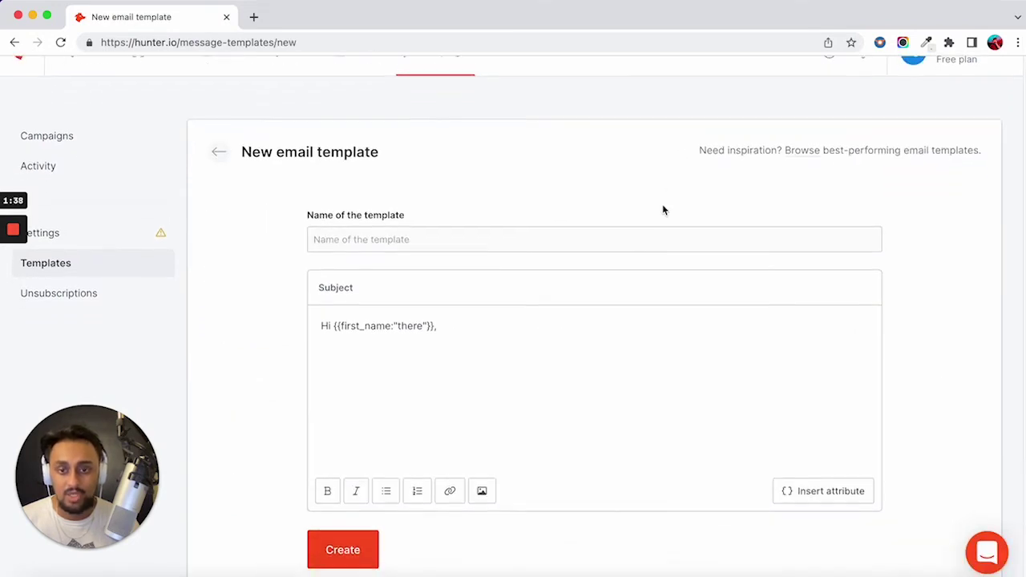
pyautogui.scroll(-1, 521, 237)
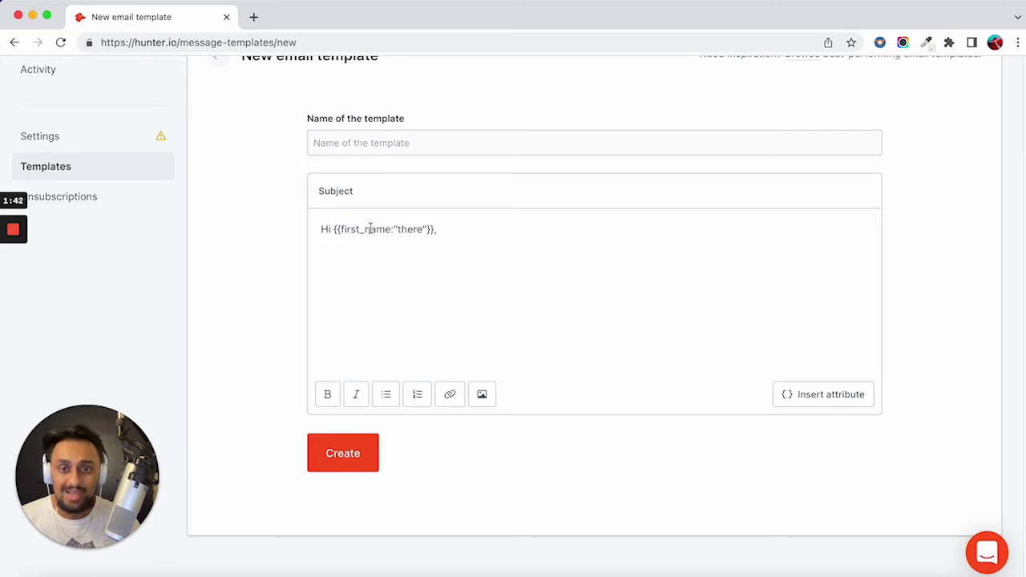
# Browse the Add an attribute list, leaving First name, and dismiss it without inserting anything.
pyautogui.click(783, 393)
pyautogui.click(413, 239)
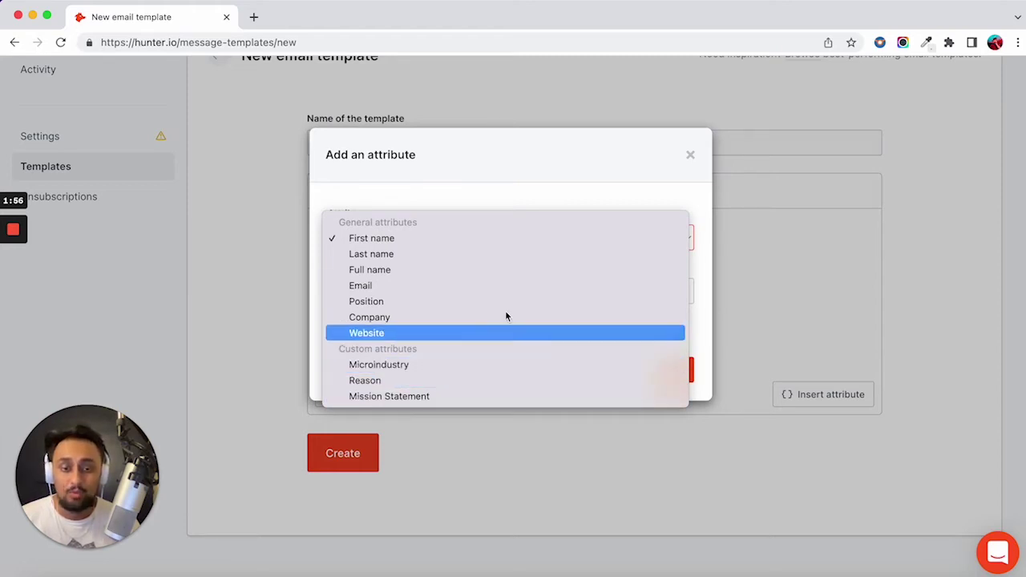
pyautogui.click(555, 185)
pyautogui.click(694, 162)
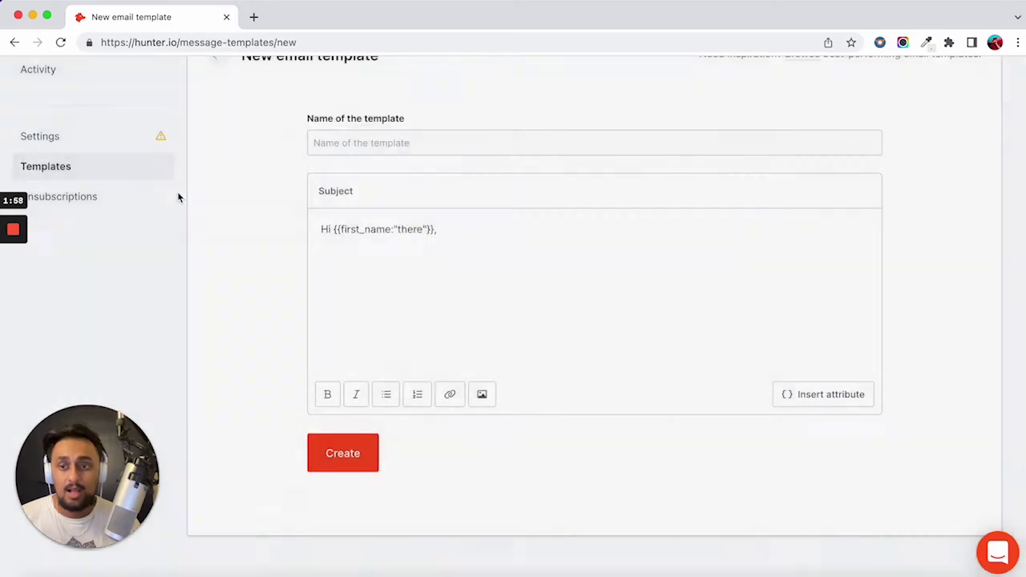
pyautogui.scroll(3, 179, 197)
pyautogui.scroll(-4, 114, 142)
pyautogui.scroll(3, 109, 129)
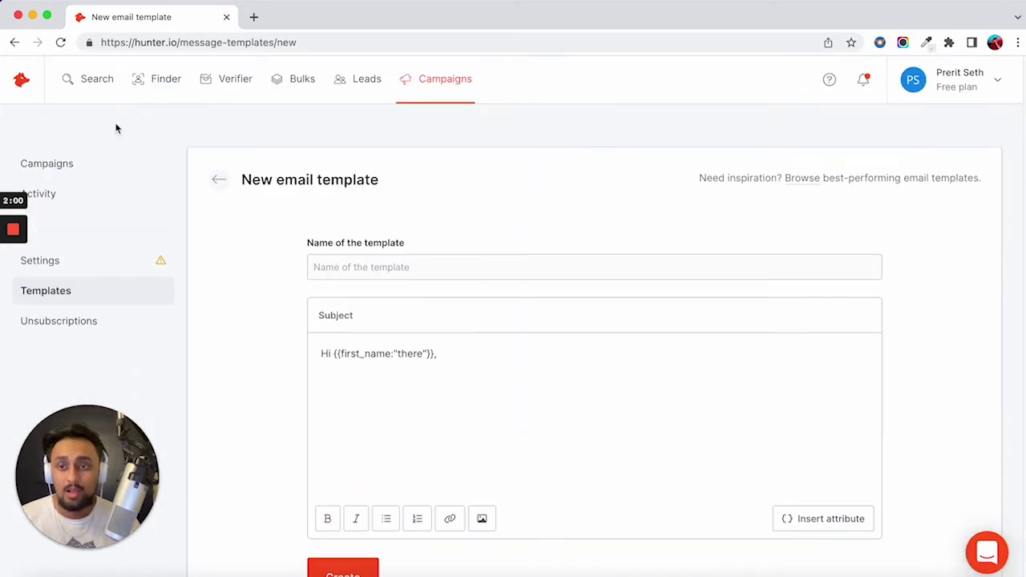
# Open the New campaign 30-Jun-2022 draft from the Campaigns list and scroll to Add a follow-up.
pyautogui.click(82, 158)
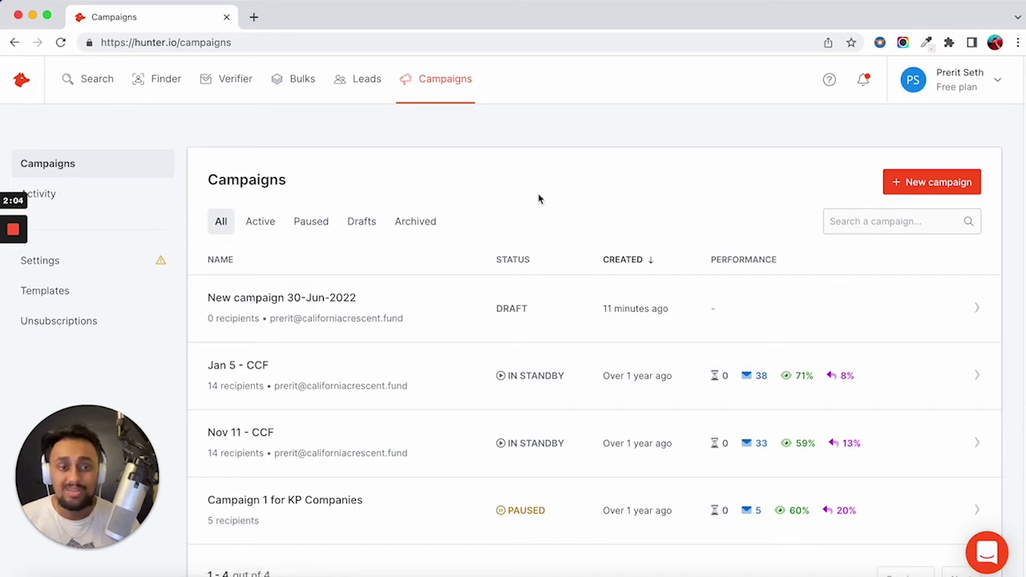
pyautogui.click(922, 190)
pyautogui.scroll(-2, 649, 215)
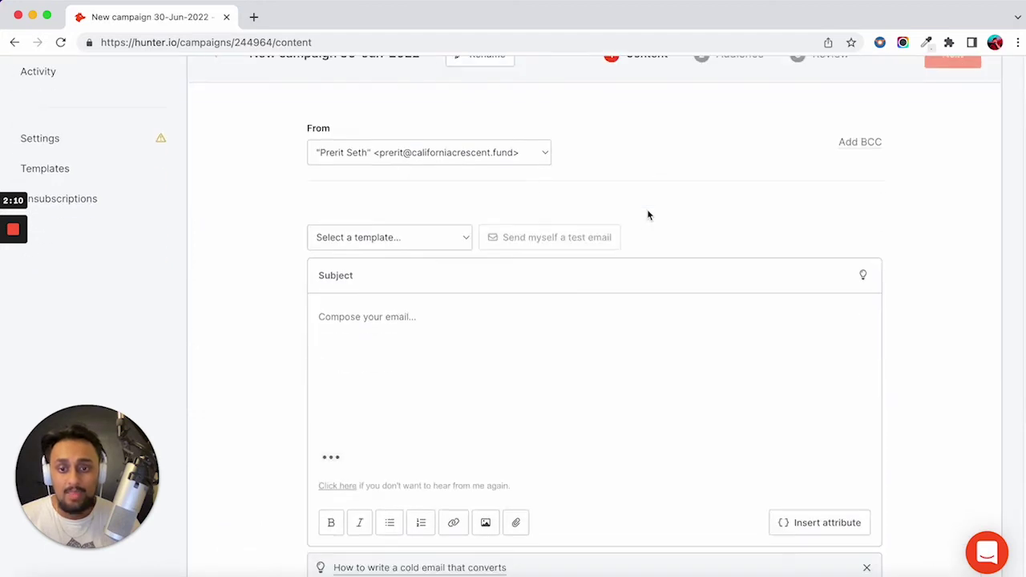
pyautogui.scroll(-2, 649, 215)
pyautogui.scroll(2, 561, 172)
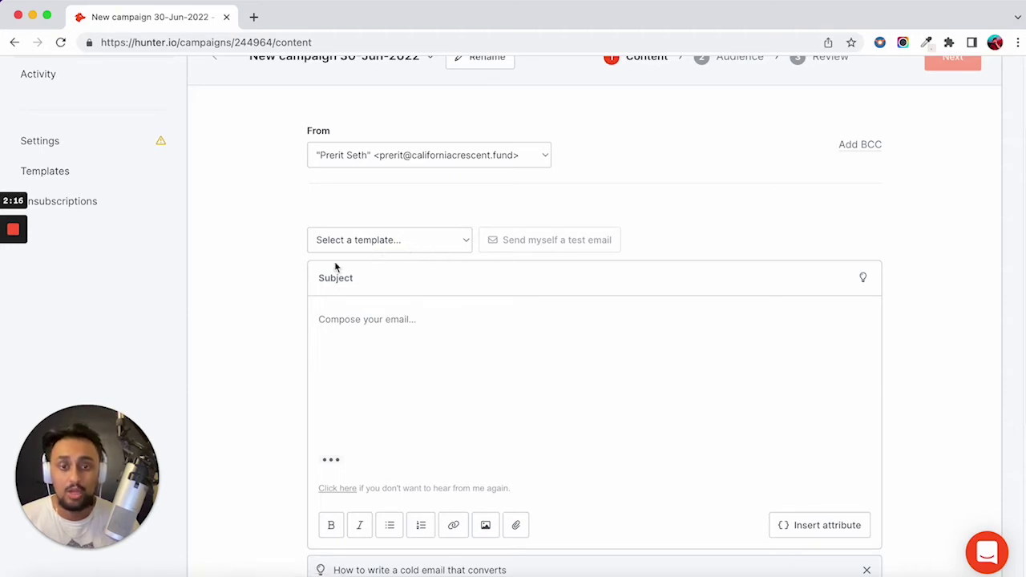
pyautogui.scroll(-3, 389, 308)
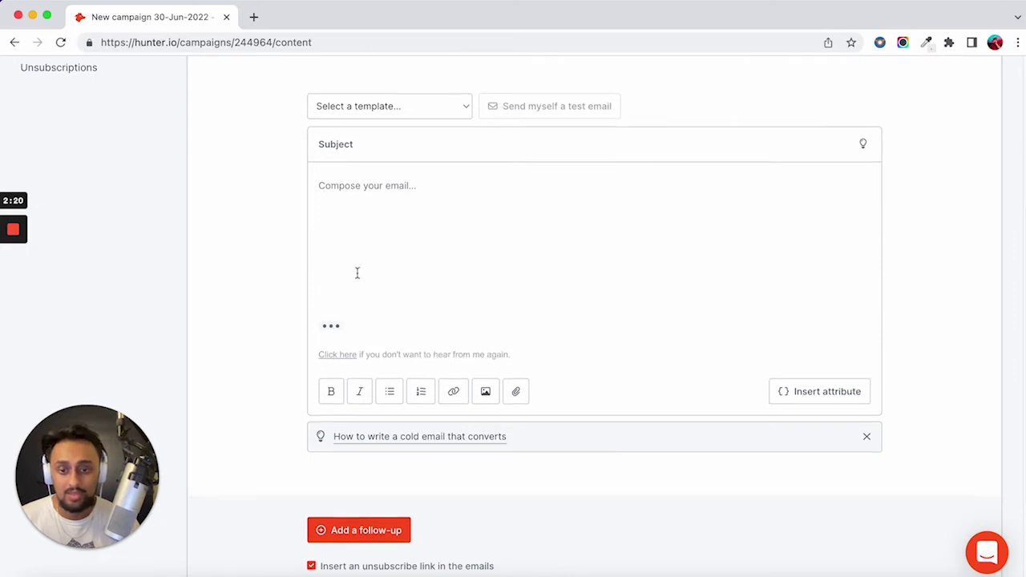
pyautogui.scroll(-2, 385, 265)
pyautogui.scroll(-1, 396, 309)
pyautogui.scroll(-1, 398, 316)
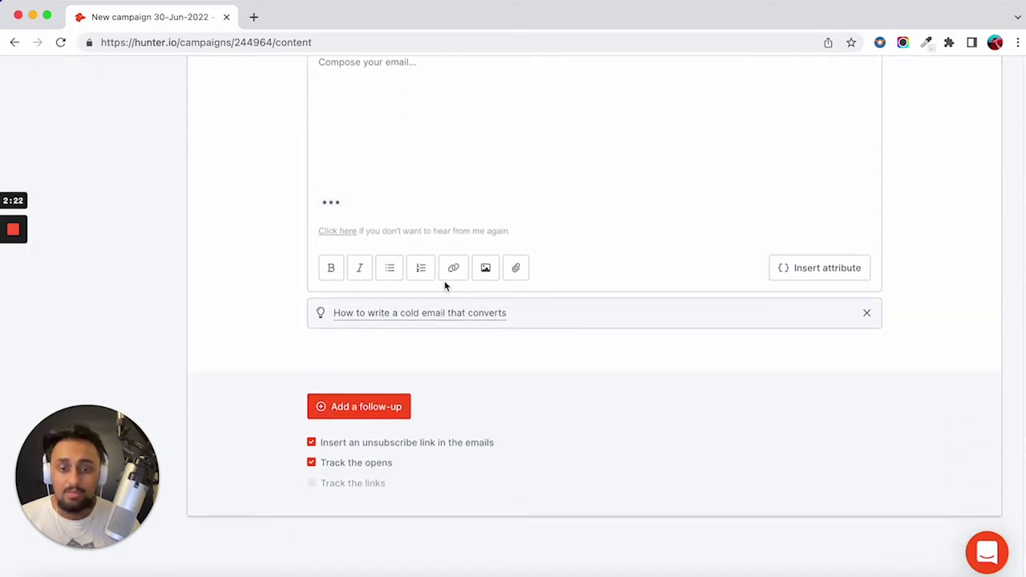
# Add a first follow-up email, keeping its delay at 3 days without a reply.
pyautogui.click(342, 405)
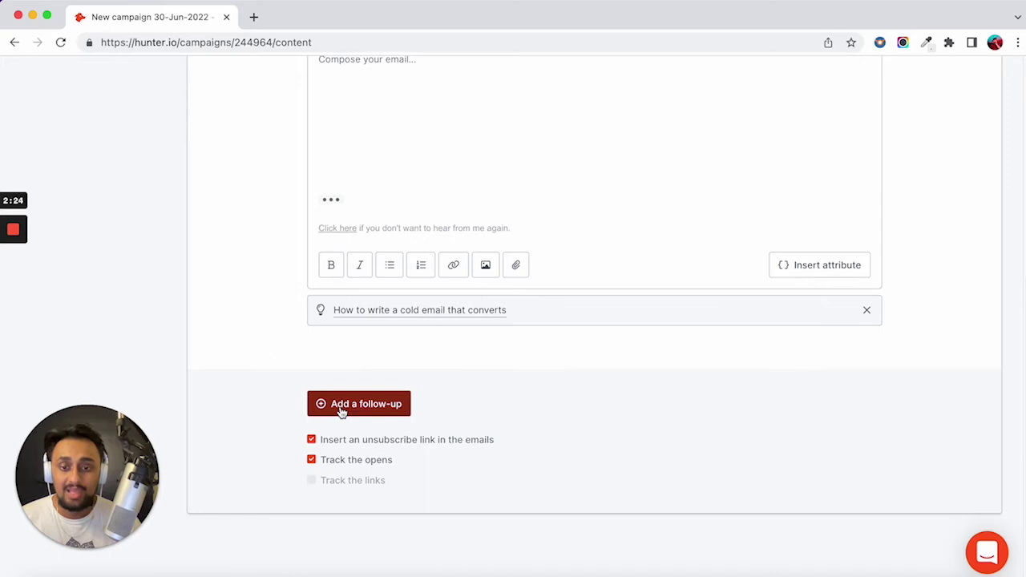
pyautogui.scroll(-2, 348, 393)
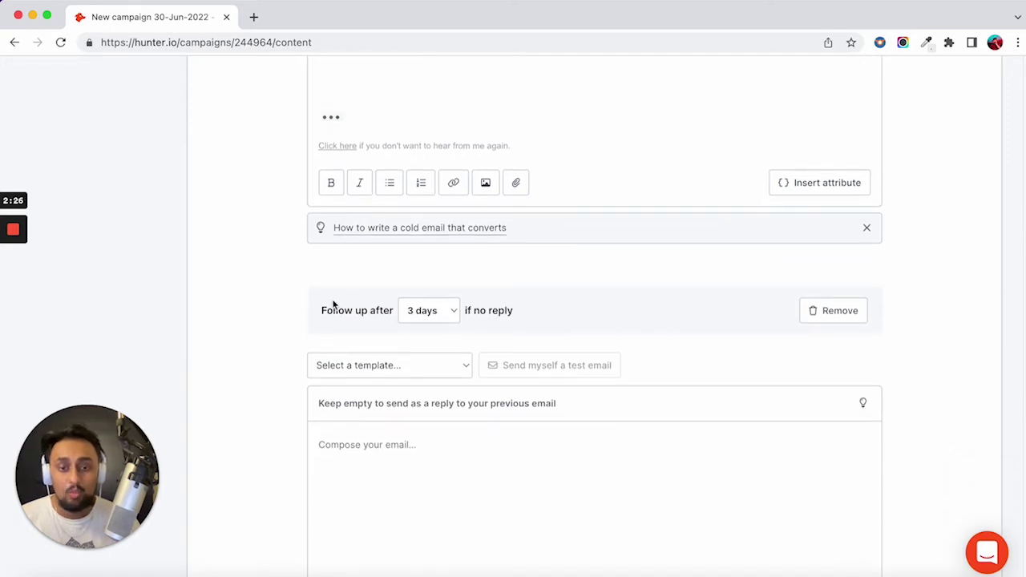
pyautogui.scroll(-1, 333, 323)
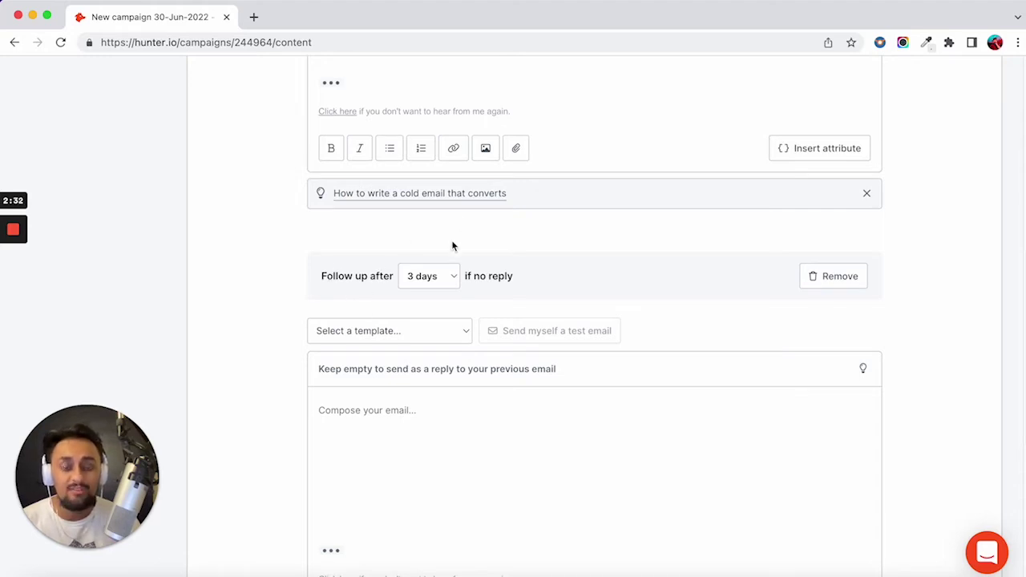
pyautogui.click(427, 287)
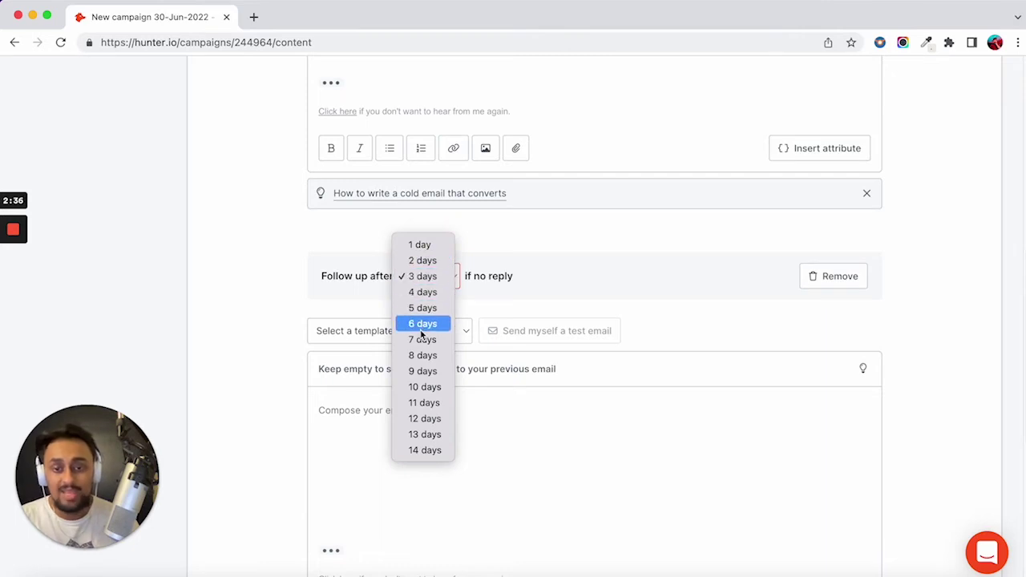
pyautogui.click(366, 307)
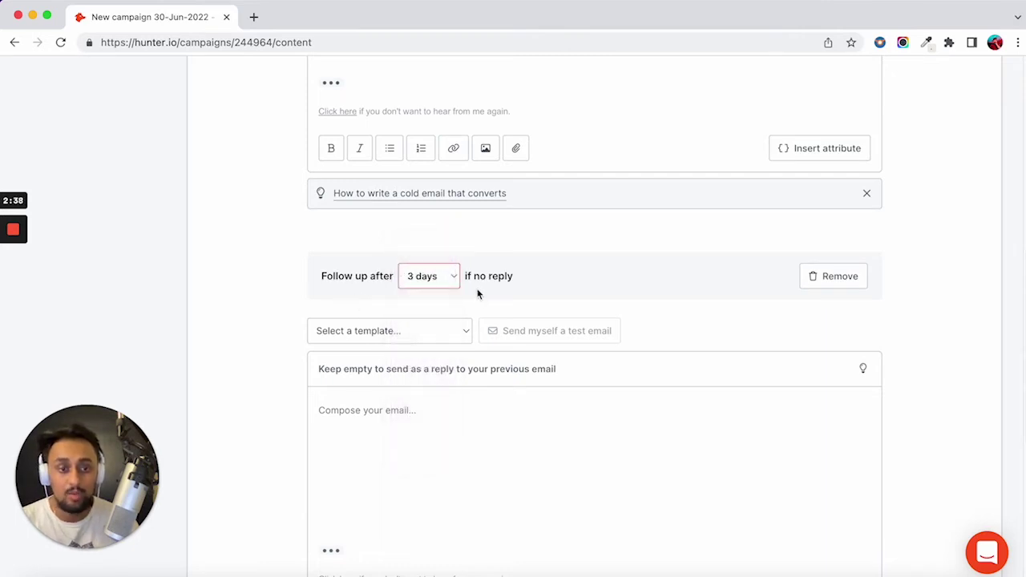
pyautogui.scroll(-3, 493, 274)
pyautogui.scroll(-1, 493, 274)
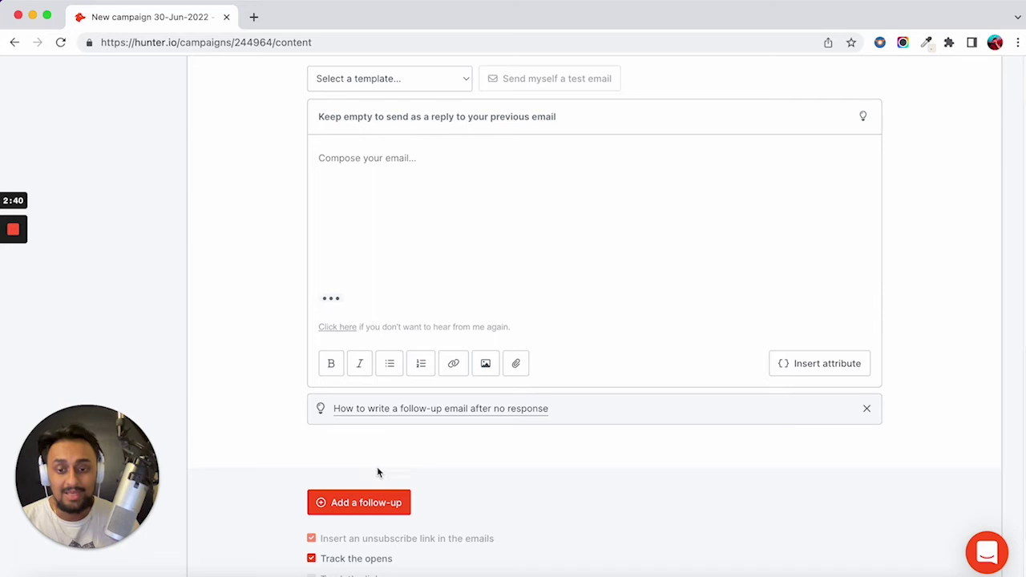
# Add second and third follow-up emails, each also sent after 3 days.
pyautogui.click(371, 502)
pyautogui.scroll(-3, 437, 360)
pyautogui.scroll(-2, 433, 338)
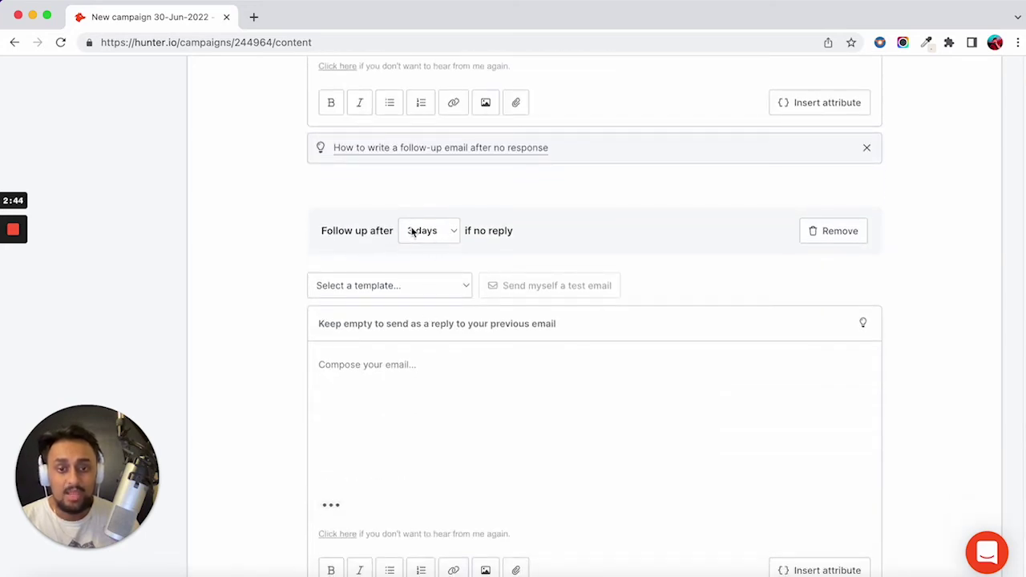
pyautogui.scroll(-1, 437, 241)
pyautogui.scroll(-3, 437, 264)
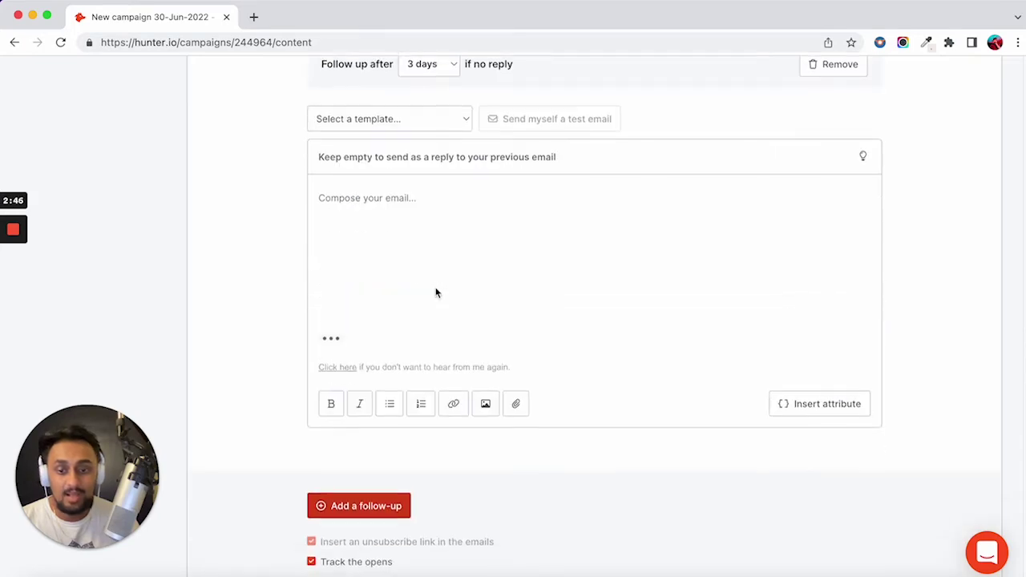
pyautogui.click(369, 507)
pyautogui.scroll(-8, 445, 393)
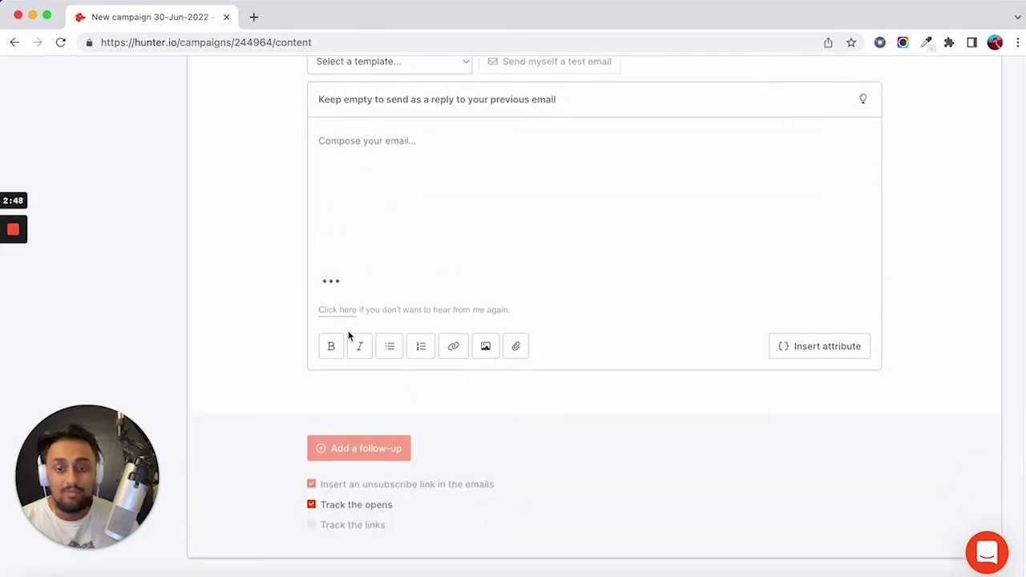
pyautogui.scroll(15, 421, 271)
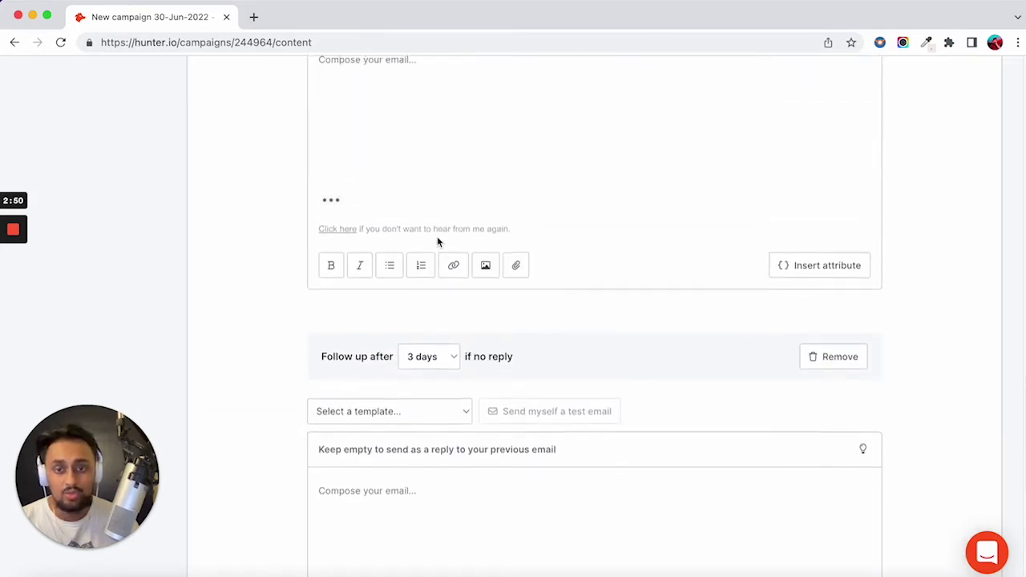
pyautogui.scroll(3, 452, 244)
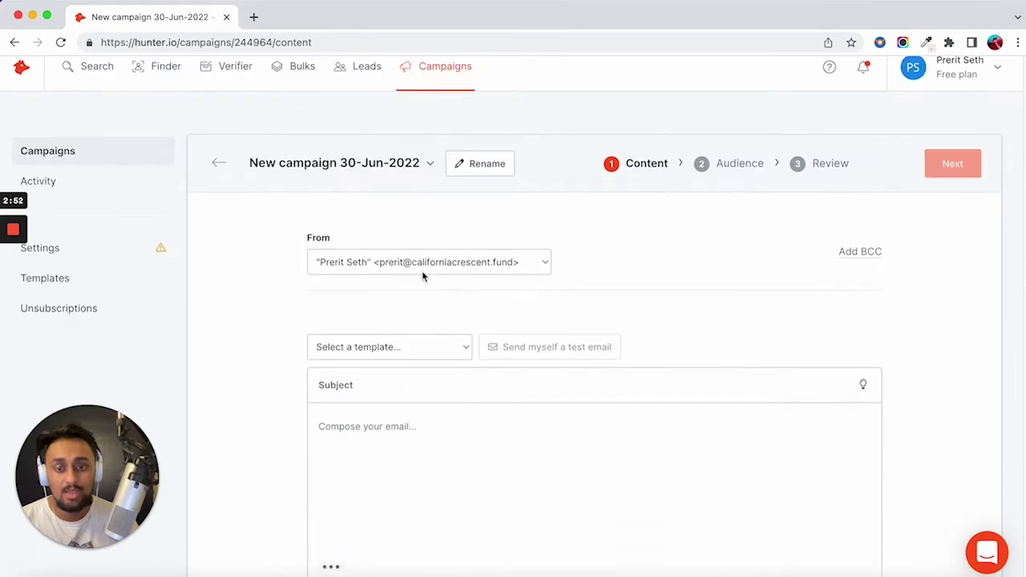
pyautogui.scroll(-3, 342, 179)
pyautogui.scroll(2, 248, 198)
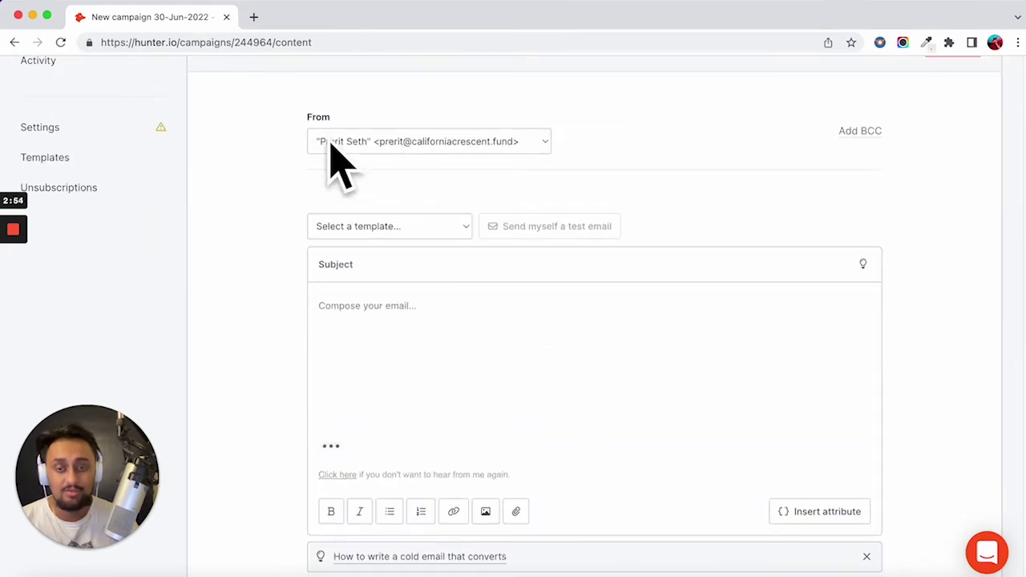
pyautogui.scroll(-4, 468, 238)
pyautogui.scroll(-5, 505, 211)
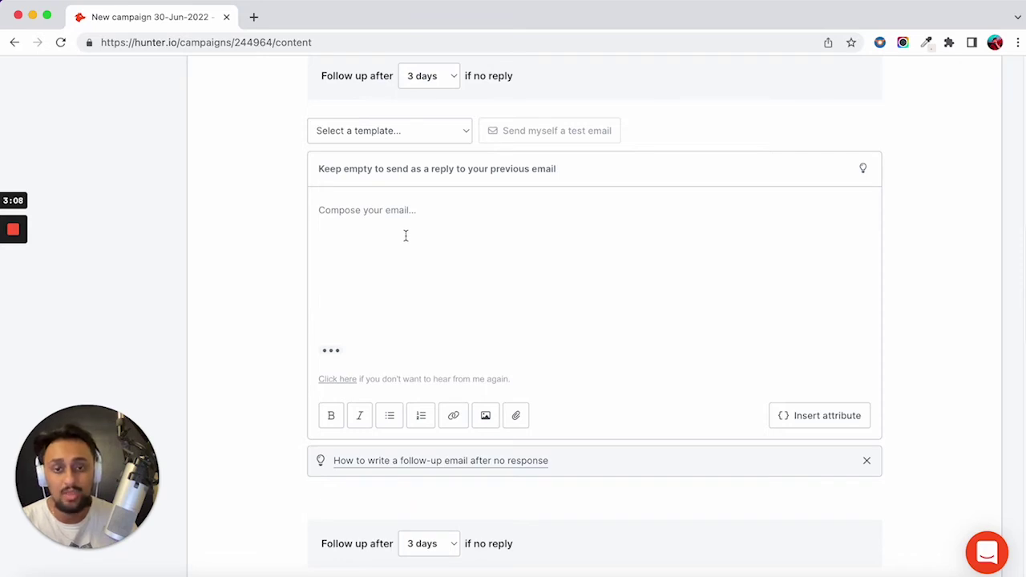
pyautogui.scroll(-3, 448, 206)
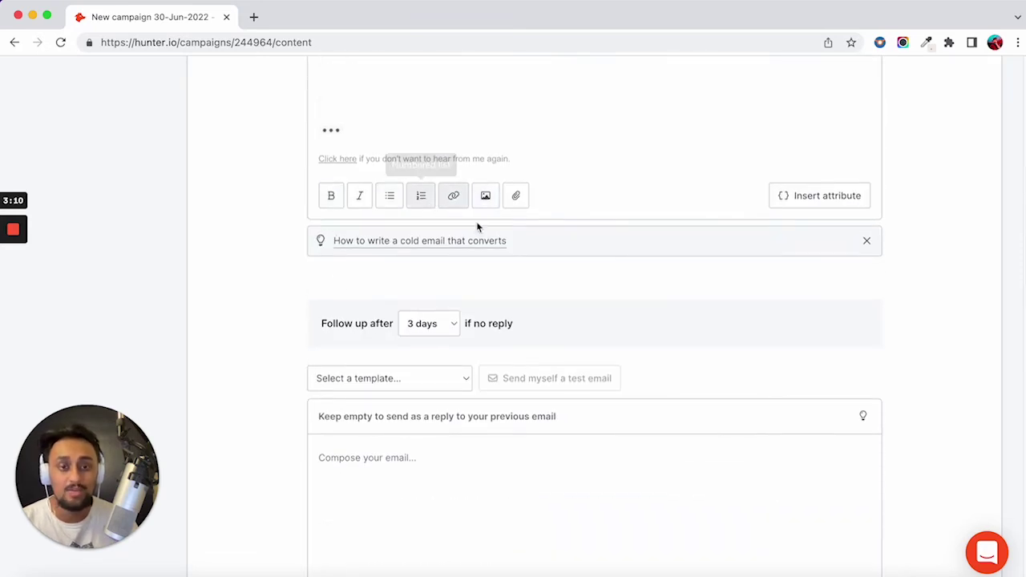
pyautogui.scroll(2, 607, 220)
pyautogui.scroll(-5, 461, 201)
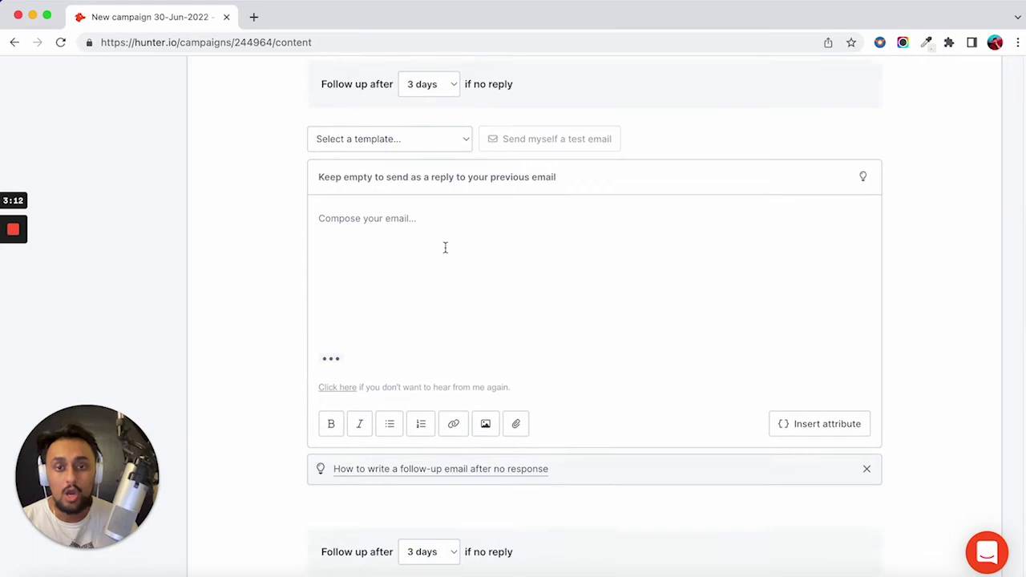
pyautogui.scroll(-5, 445, 247)
pyautogui.scroll(15, 466, 262)
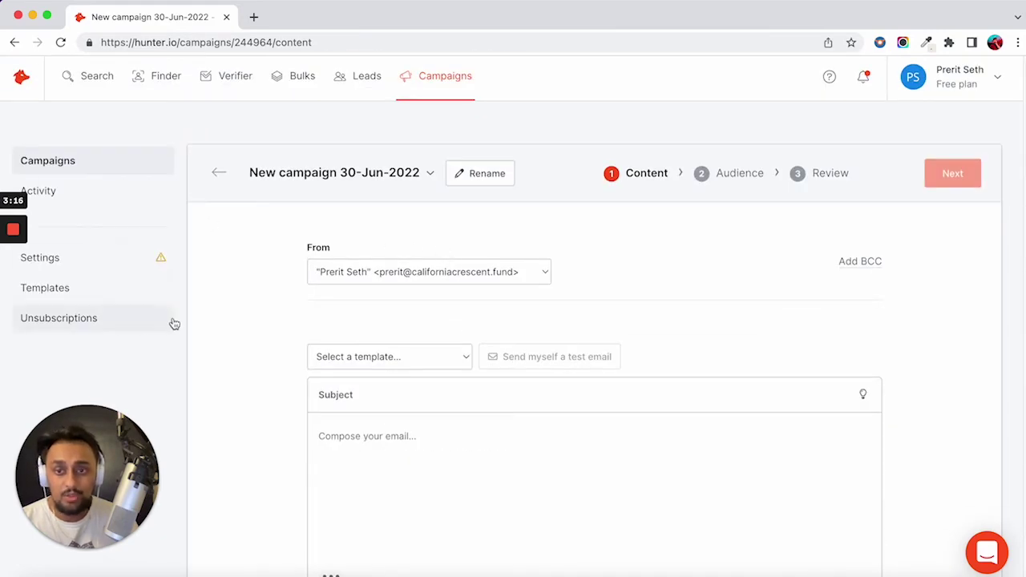
pyautogui.scroll(-15, 492, 213)
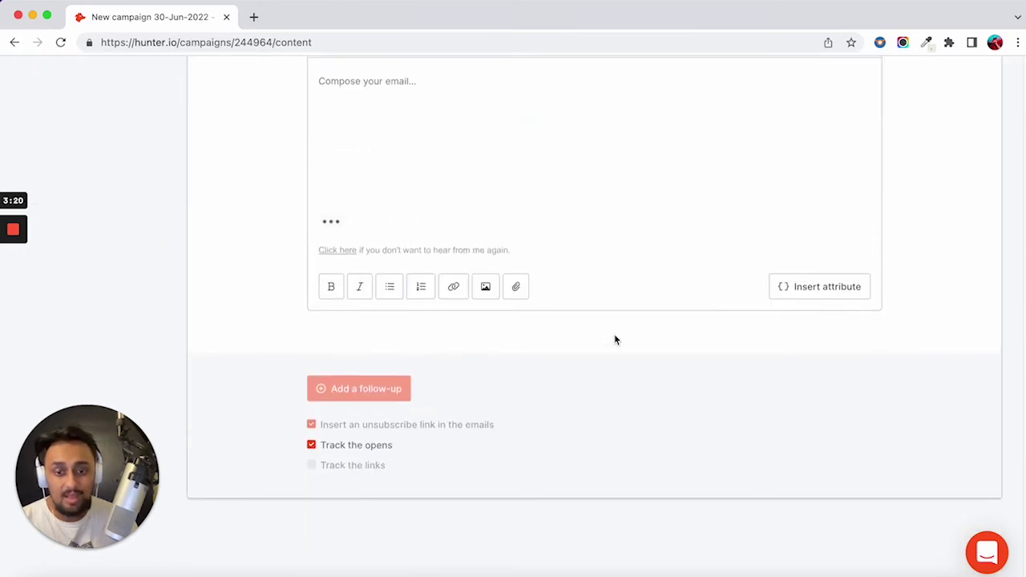
pyautogui.scroll(15, 614, 339)
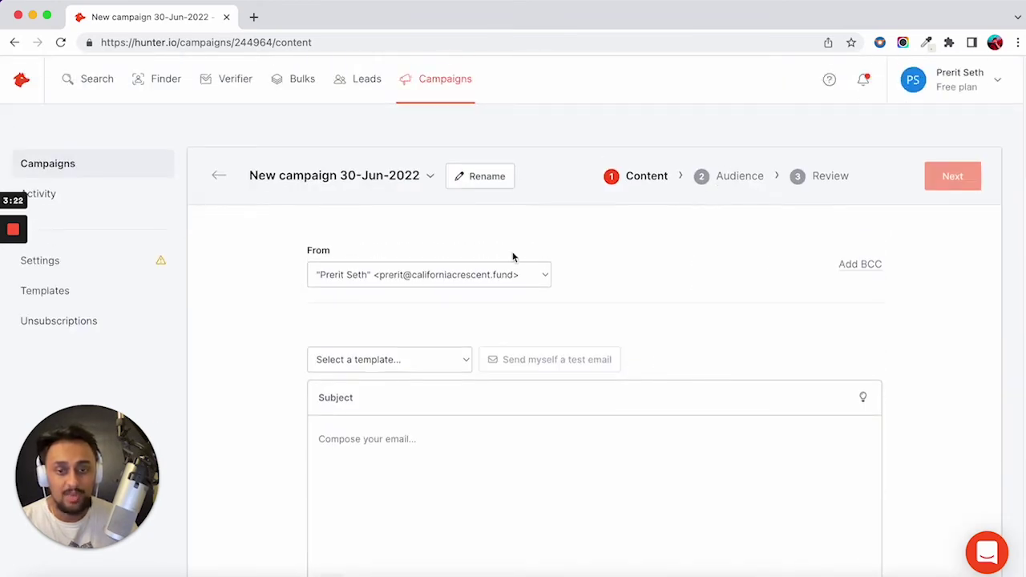
pyautogui.scroll(-10, 408, 305)
pyautogui.scroll(10, 621, 291)
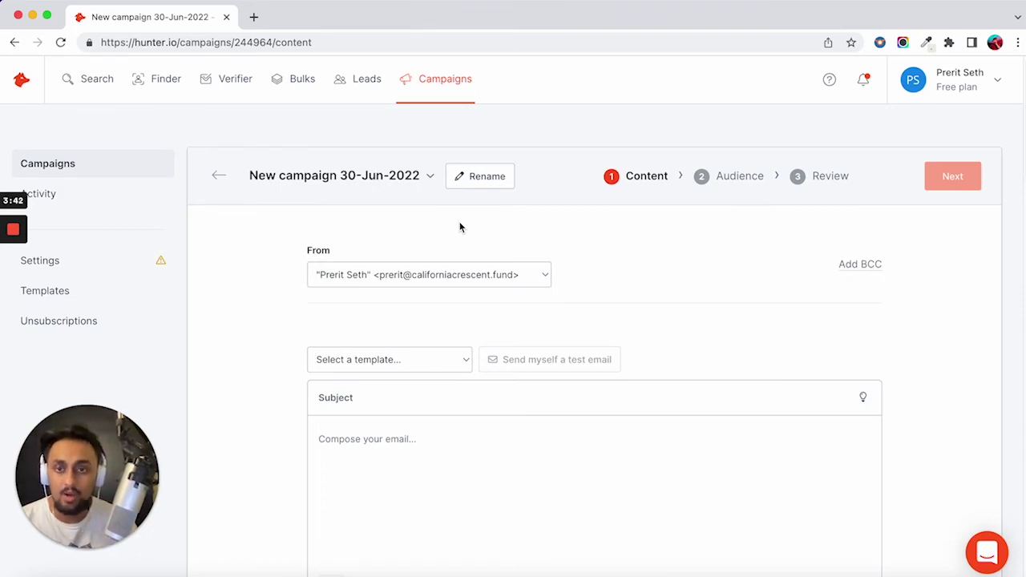
# Search Google for 'Replify' in a new Chrome tab.
pyautogui.click(254, 17)
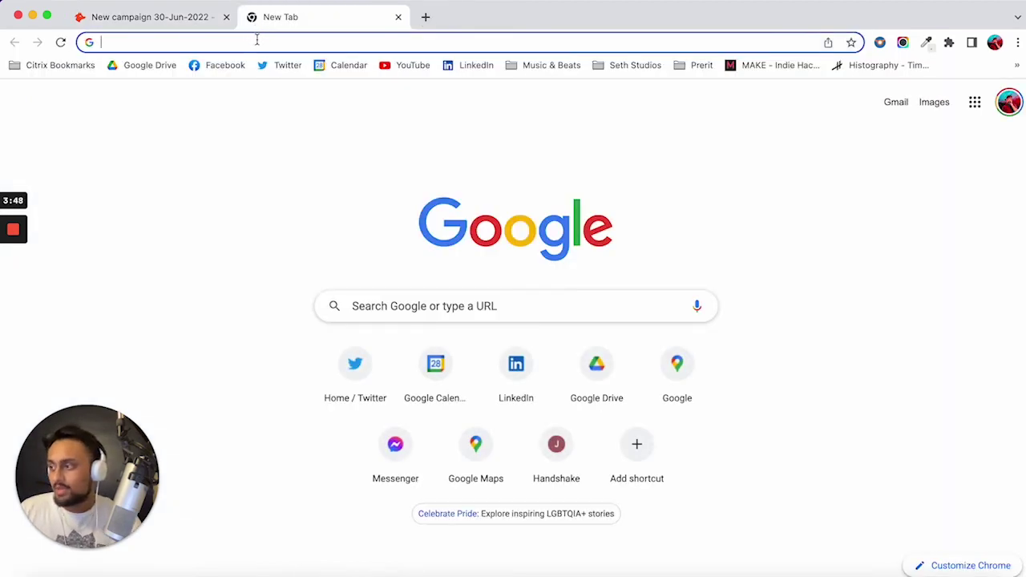
pyautogui.write('Replify')
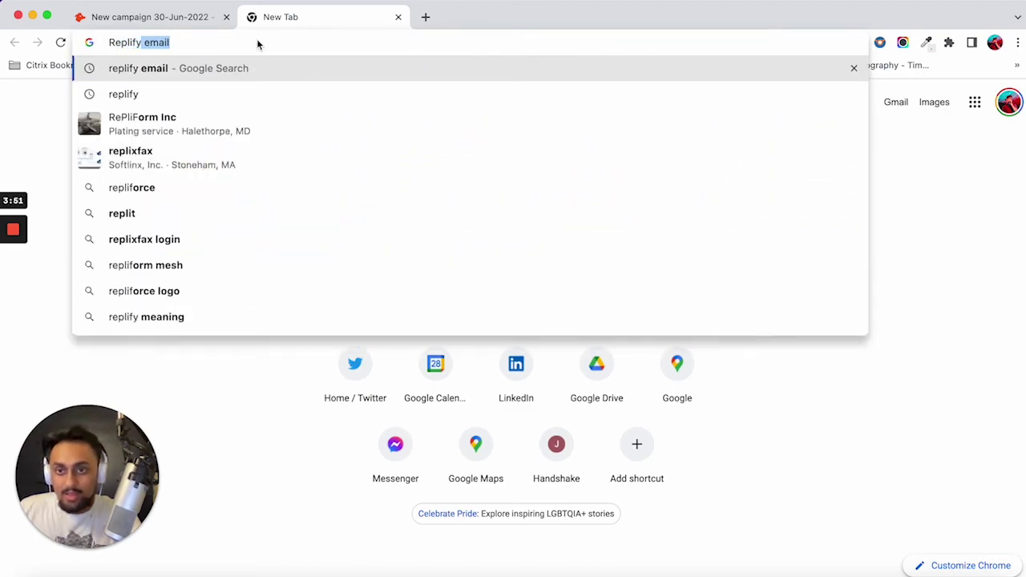
pyautogui.press('Return')
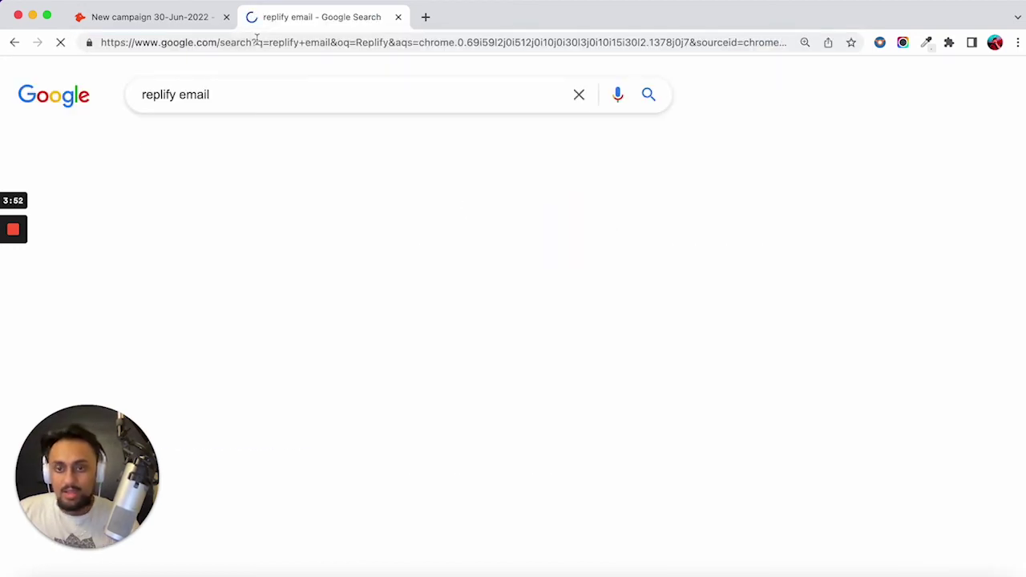
# Open the Replyify site from the search results and go to its Plans & Pricing page.
pyautogui.click(190, 291)
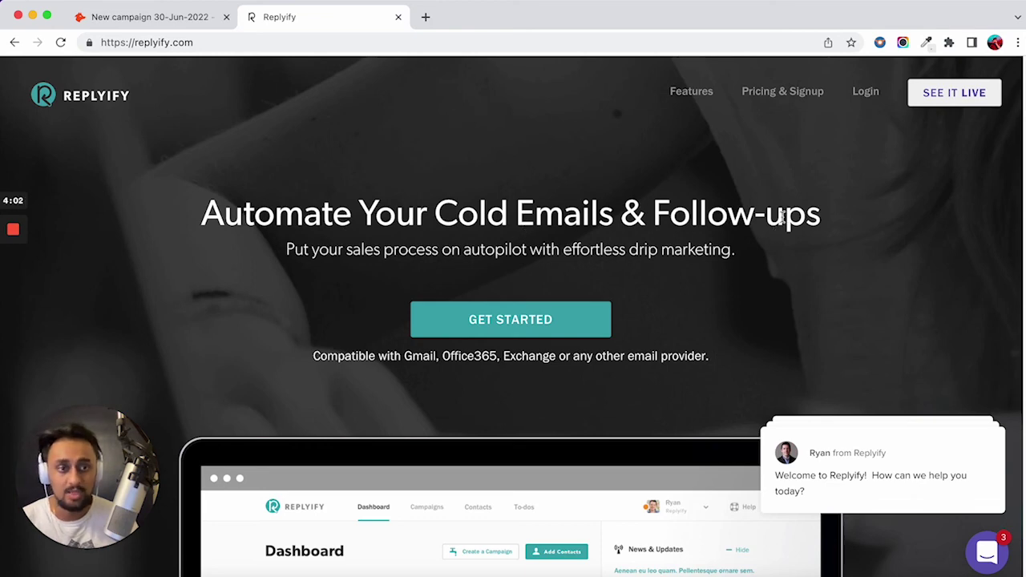
pyautogui.click(767, 107)
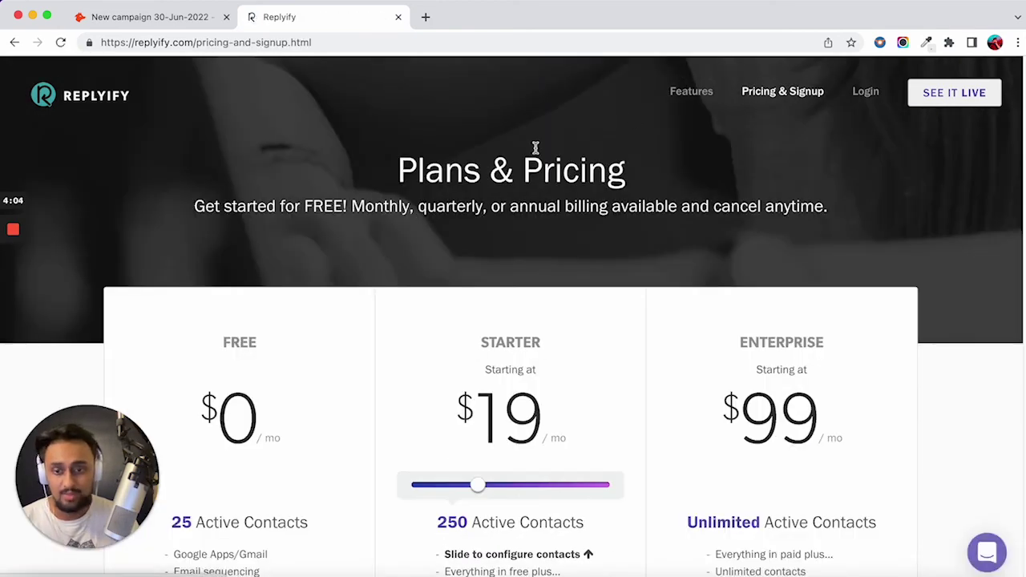
pyautogui.scroll(-2, 481, 160)
pyautogui.scroll(-2, 208, 160)
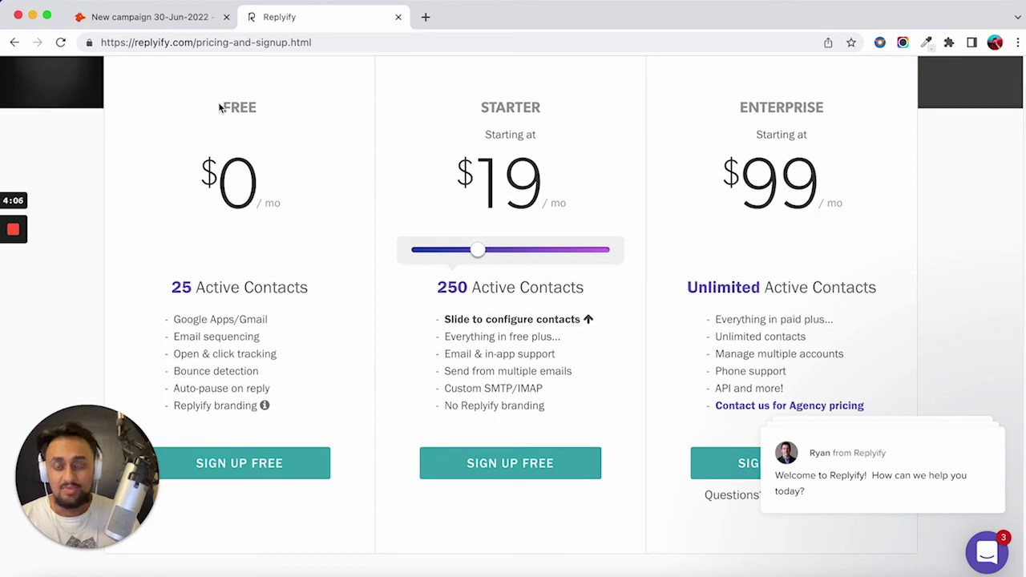
pyautogui.scroll(-3, 190, 264)
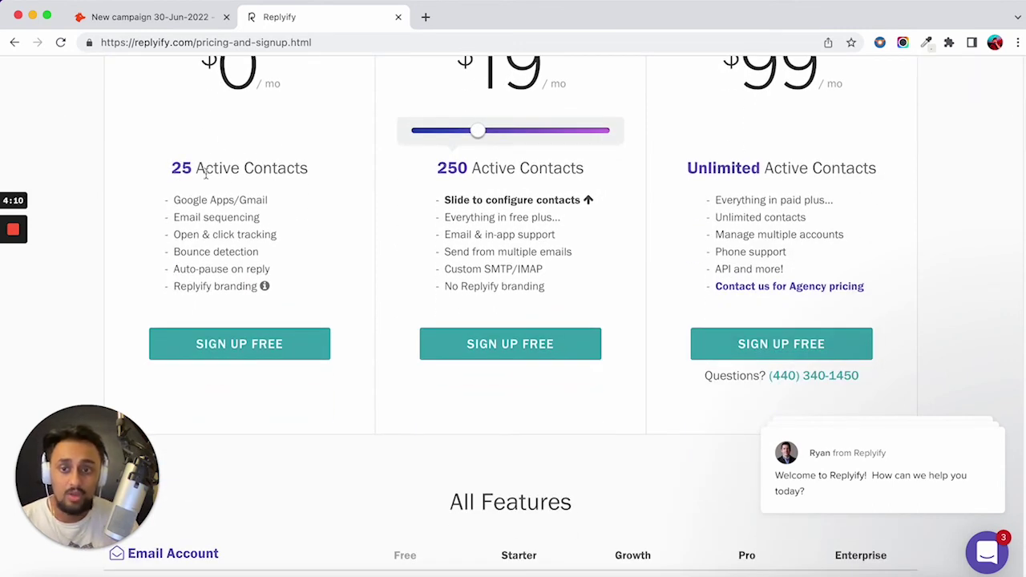
# Scroll through the Free ($0), Starter ($19/mo) and Enterprise ($99/mo) plans and feature table.
pyautogui.scroll(-6, 251, 165)
pyautogui.scroll(7, 238, 165)
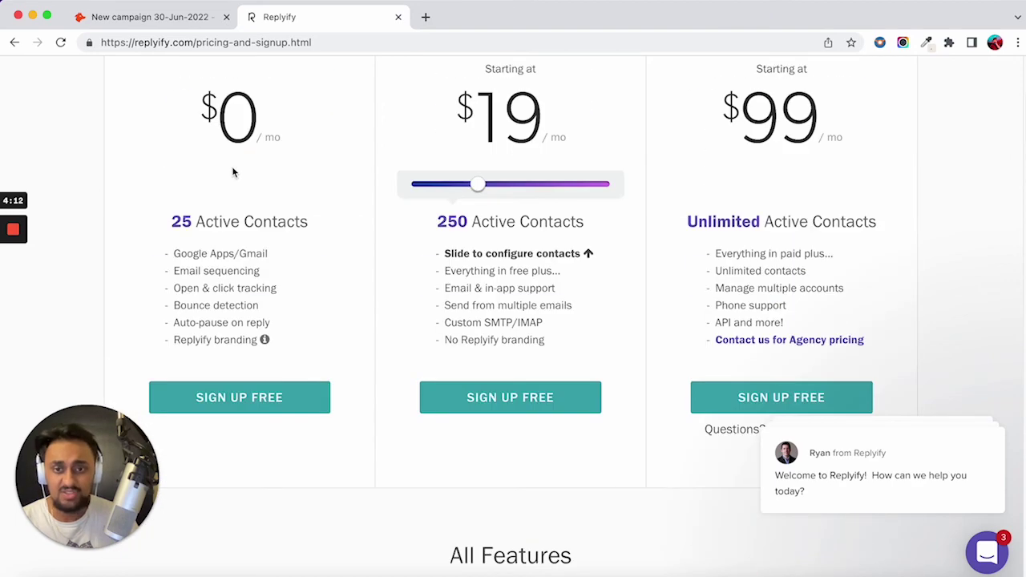
pyautogui.scroll(-7, 209, 163)
pyautogui.scroll(-6, 243, 165)
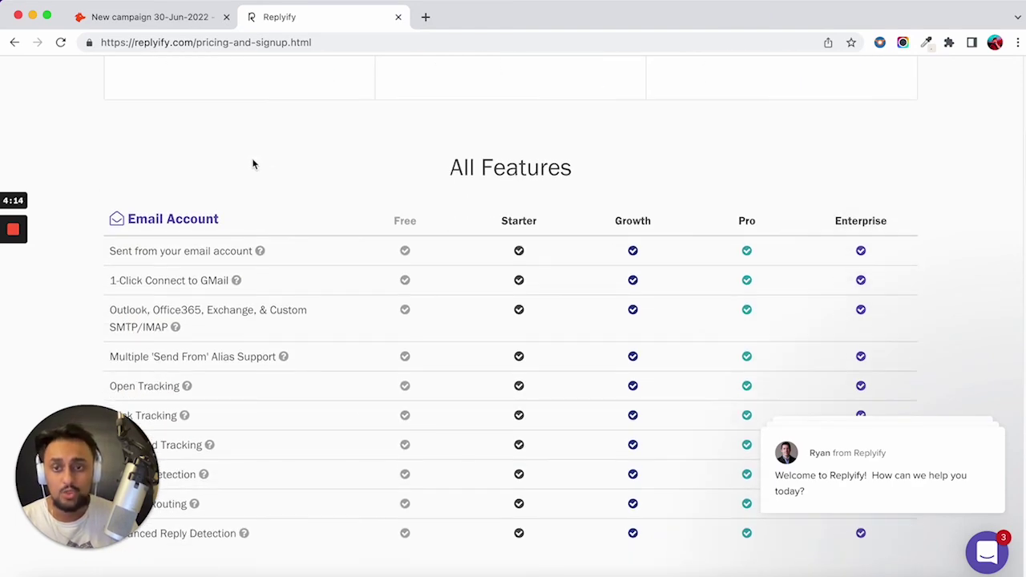
pyautogui.scroll(-6, 297, 171)
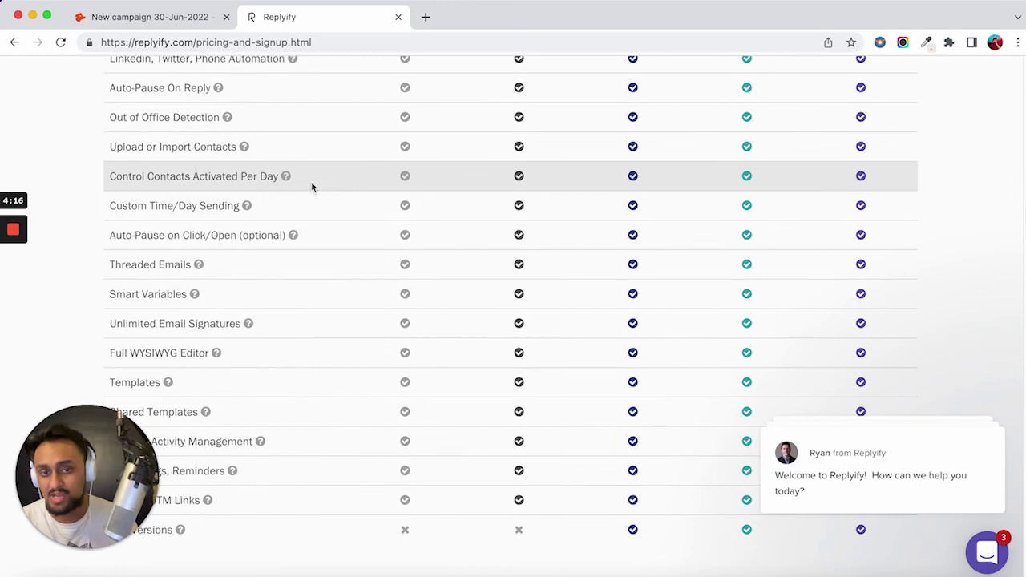
pyautogui.scroll(15, 313, 182)
pyautogui.scroll(-2, 284, 184)
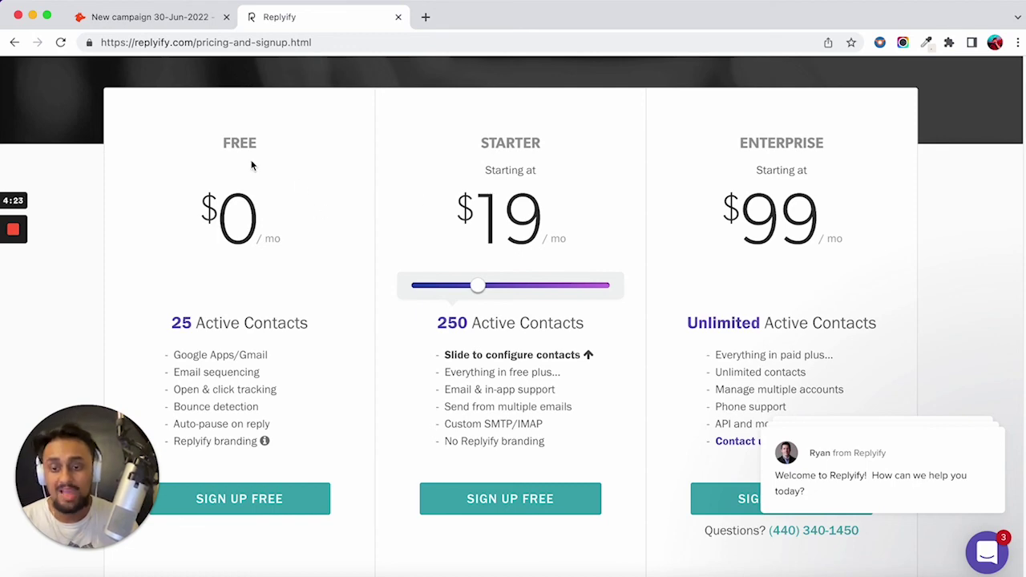
pyautogui.scroll(1, 328, 162)
pyautogui.scroll(-9, 328, 164)
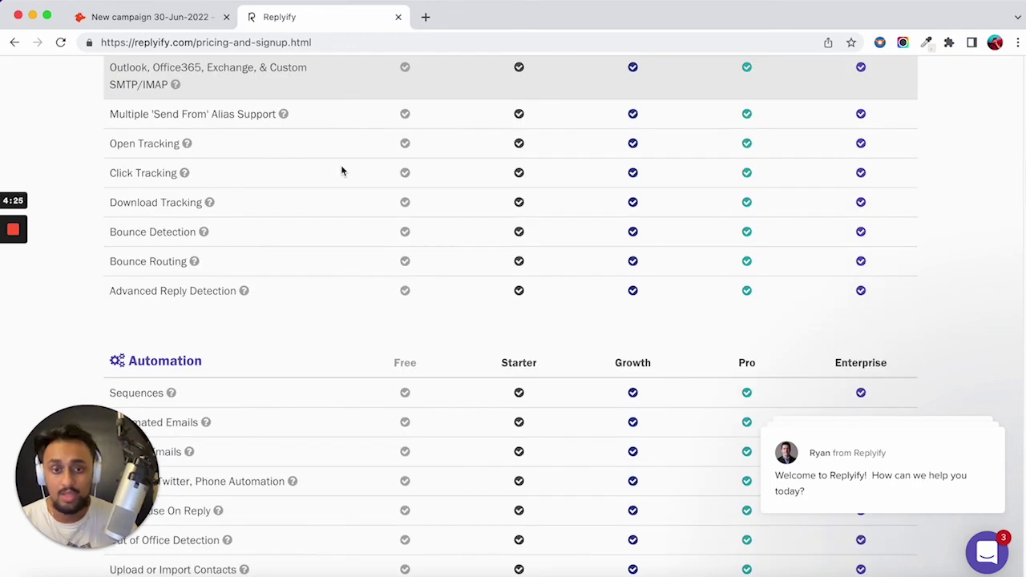
pyautogui.scroll(-10, 342, 170)
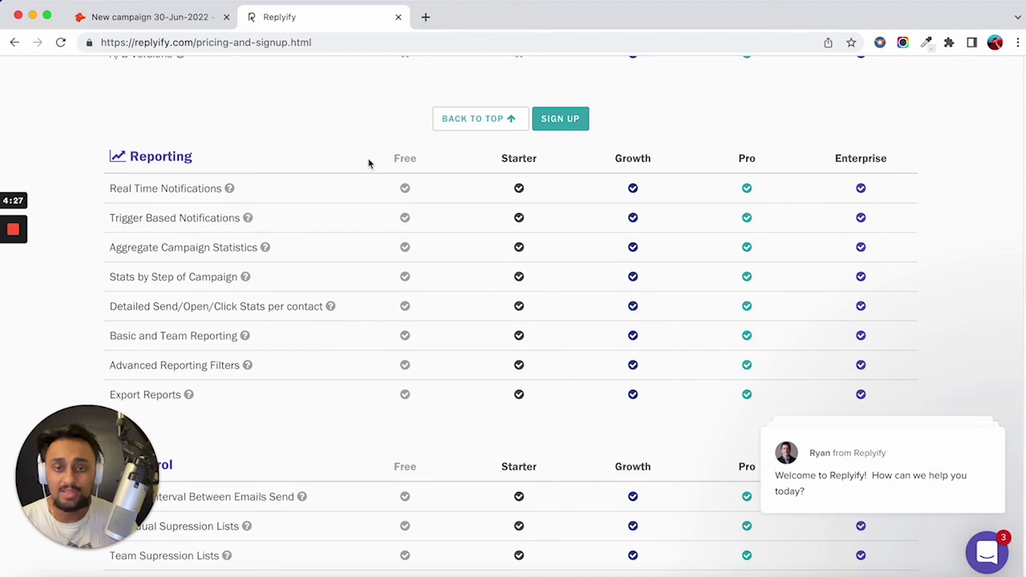
pyautogui.scroll(20, 365, 159)
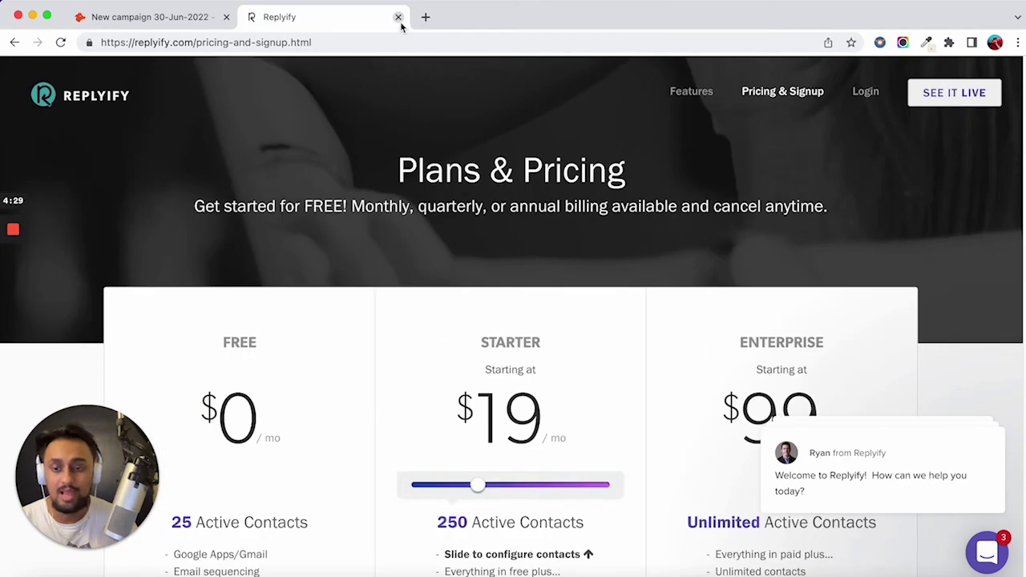